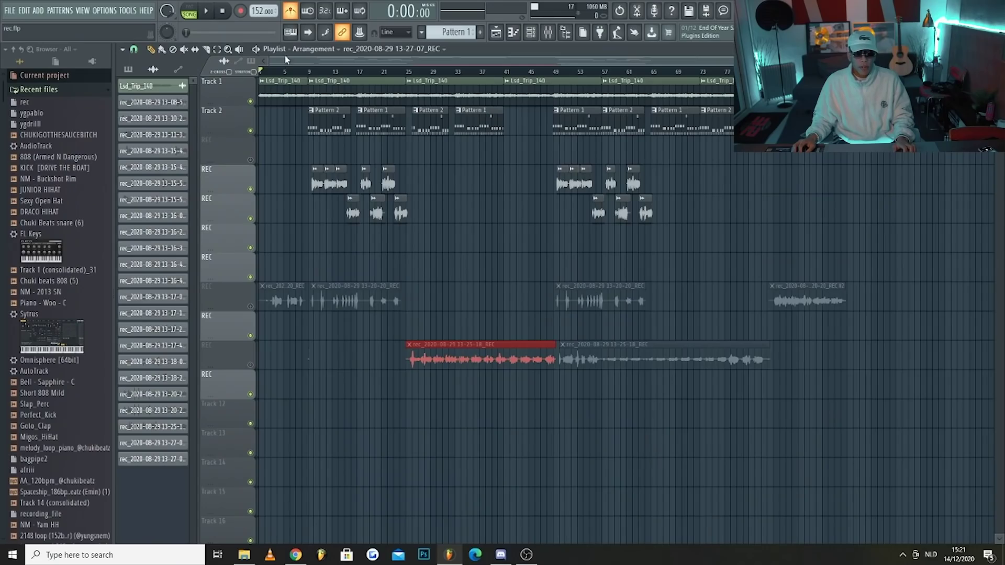
- Select bars 9 through 24 in the playlist as the playback loop, covering the first vocal section
key(F9)
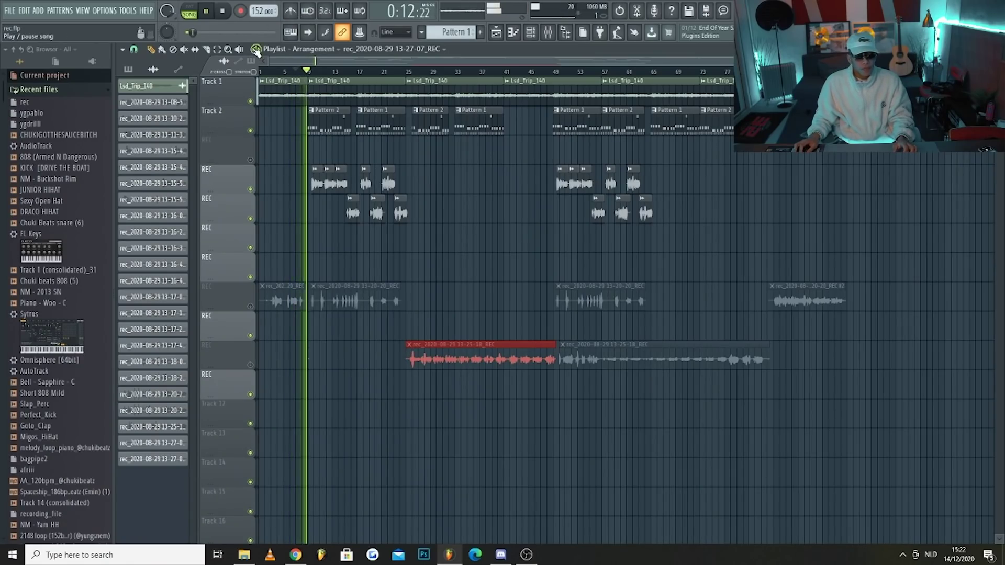
click(548, 34)
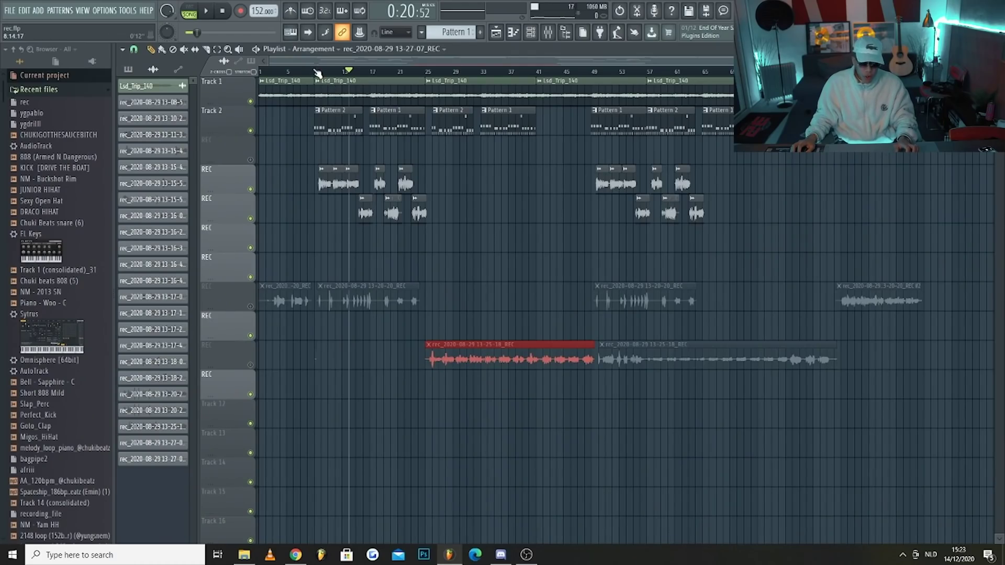
click(316, 72)
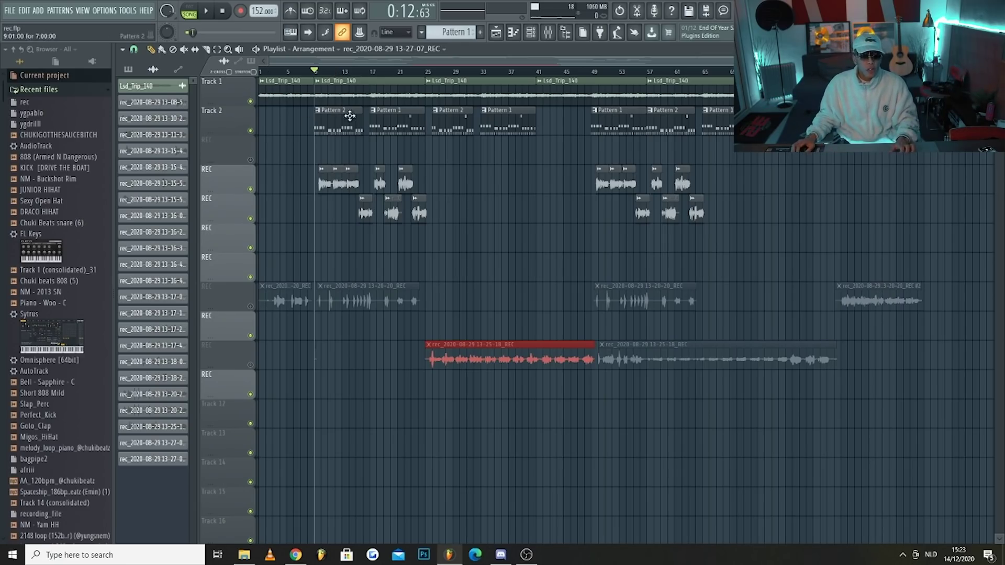
scroll(350, 115, up, 3)
drag(515, 75, 274, 69)
- Open Waves Tune Real-Time Mono from the MAIN VOCAL track in the mixer
click(549, 33)
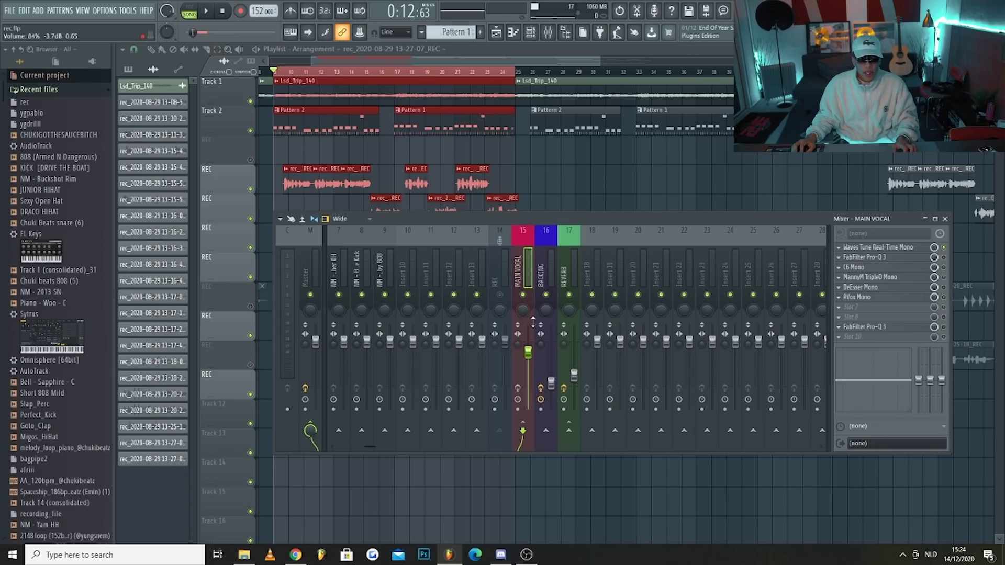
click(891, 249)
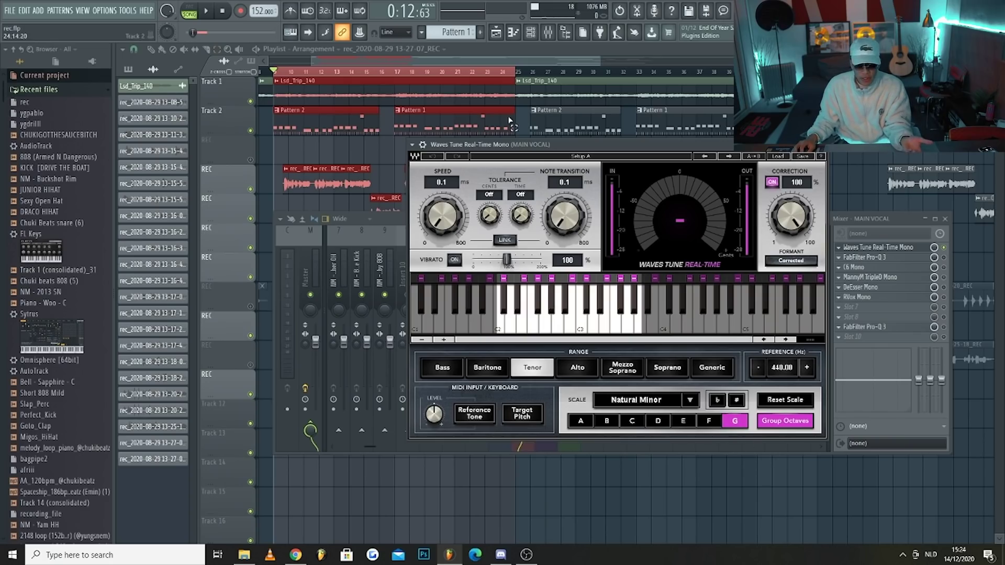
- Play single notes on the FL Keys channel against the looped beat to find the song's root note
key(F6)
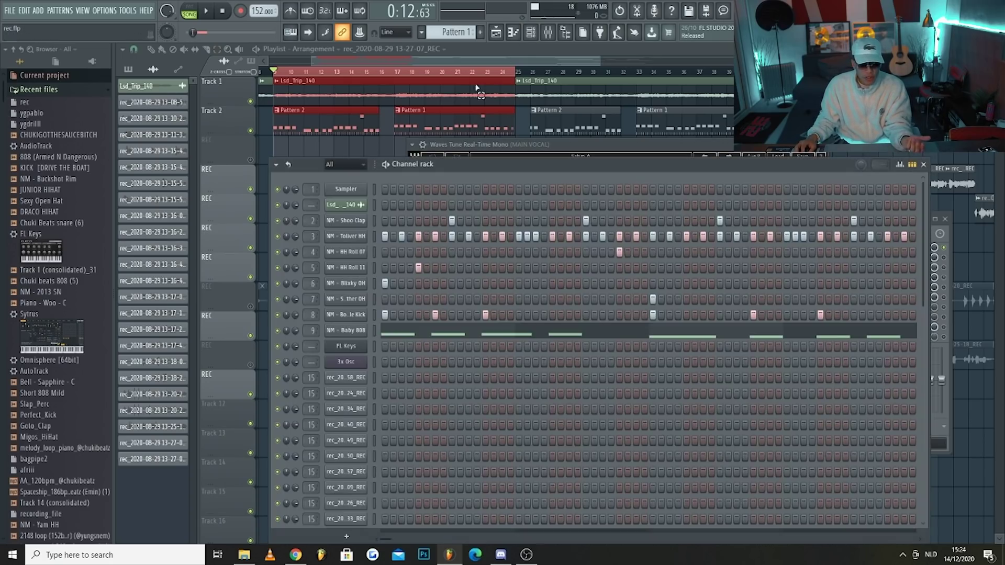
click(352, 350)
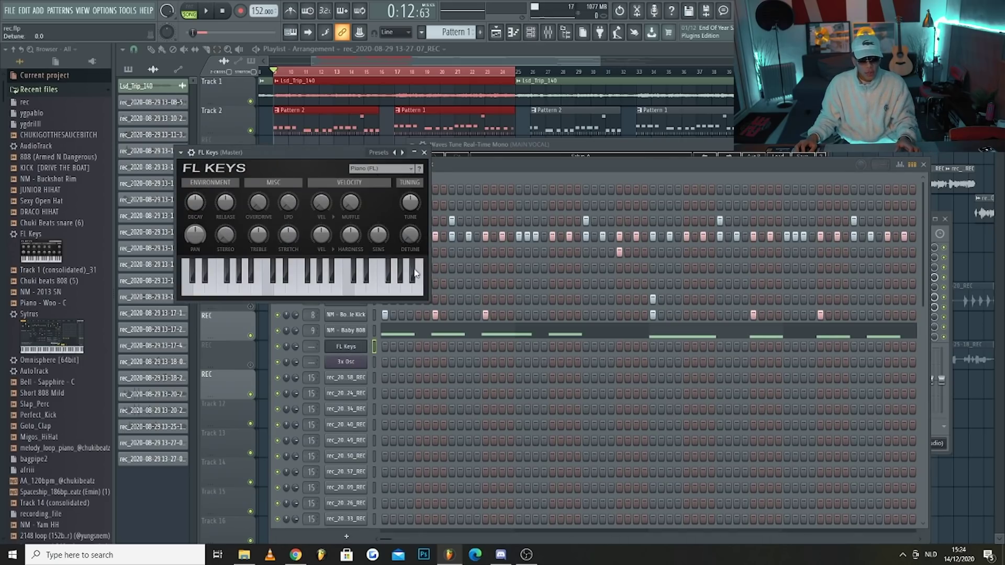
drag(363, 286, 318, 294)
click(328, 296)
click(320, 292)
click(319, 293)
click(318, 293)
click(318, 293)
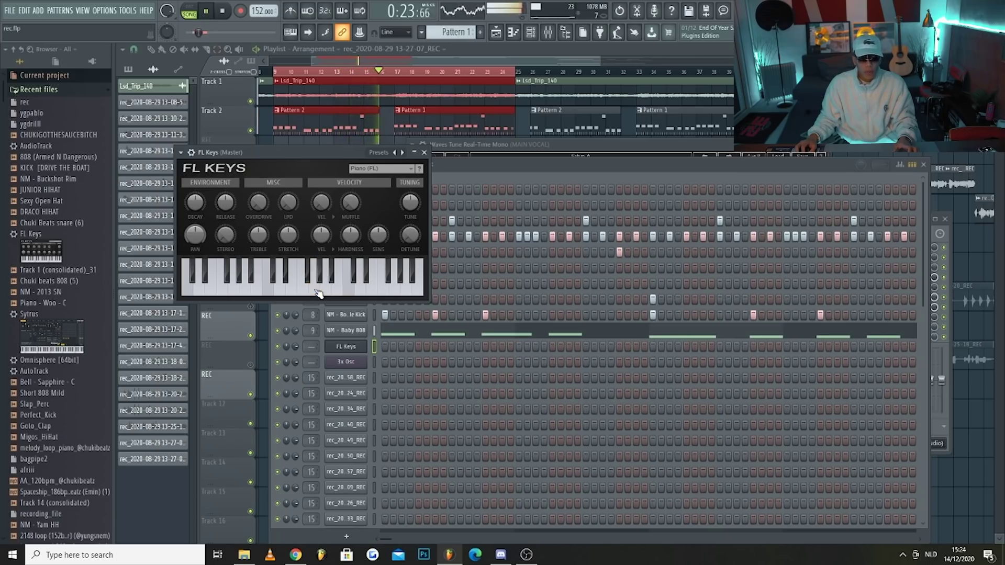
key(space)
click(426, 152)
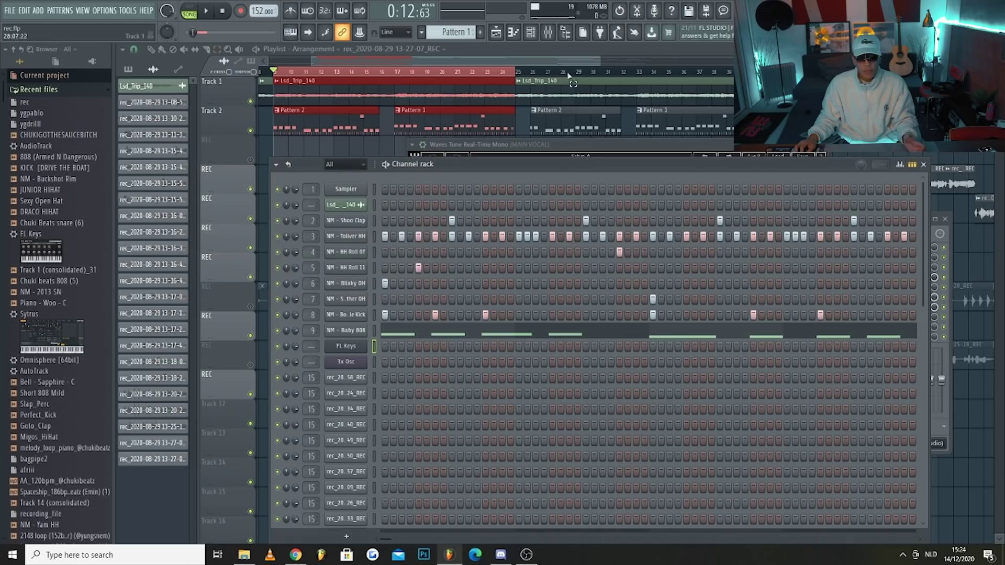
- Bring up Waves Tune Real-Time on the MAIN VOCAL track again and play the loop to hear the pitch correction
click(548, 33)
click(523, 270)
click(884, 247)
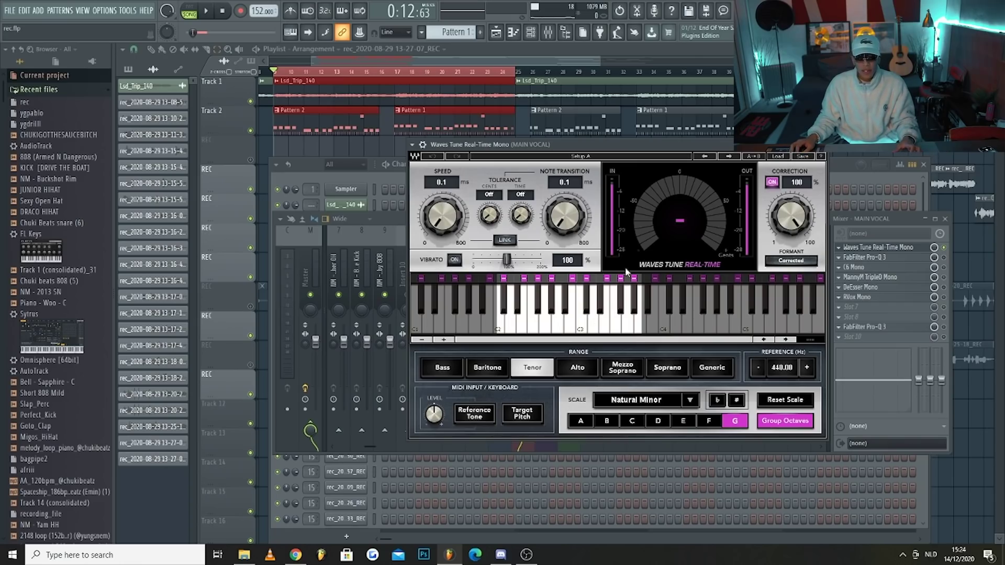
key(space)
click(881, 247)
click(881, 247)
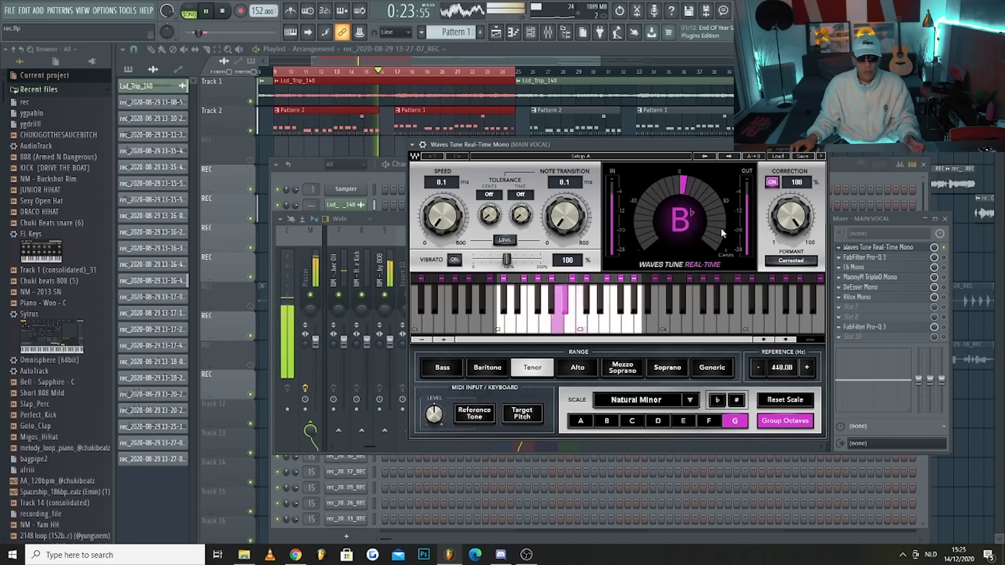
key(space)
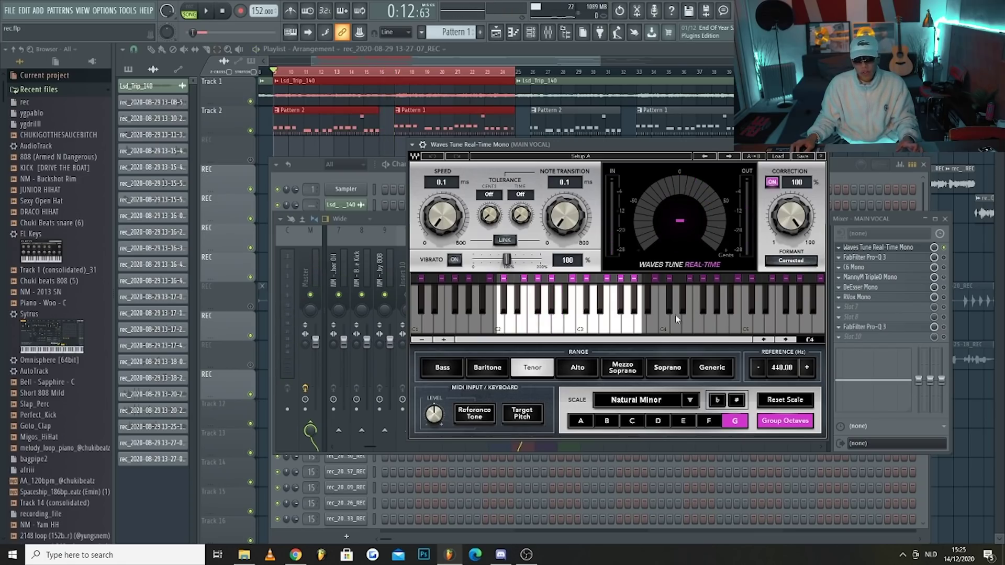
- Try the Alto, Mezzo Soprano and Soprano vocal ranges in Waves Tune and return the range to Tenor
click(582, 368)
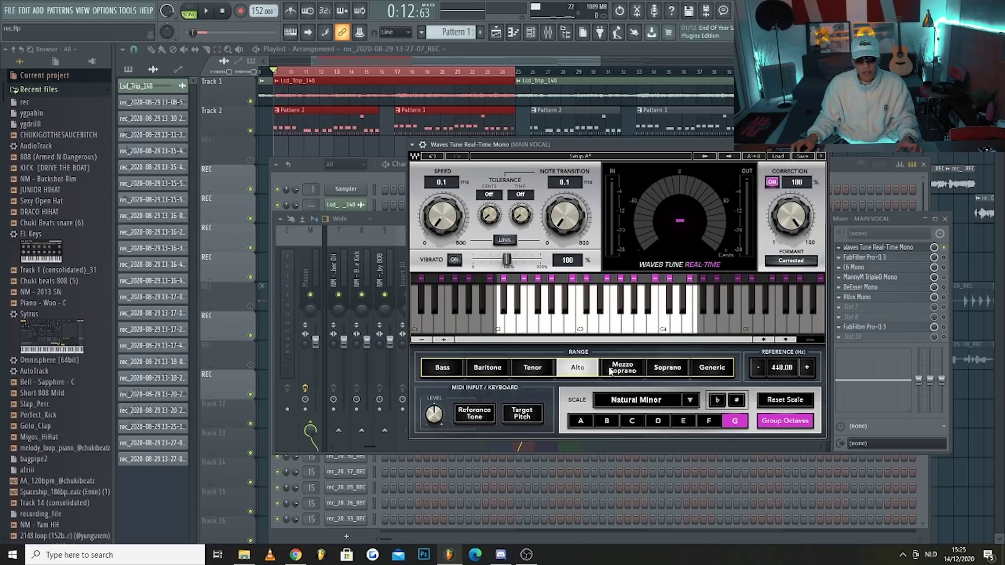
click(623, 368)
click(660, 369)
click(527, 371)
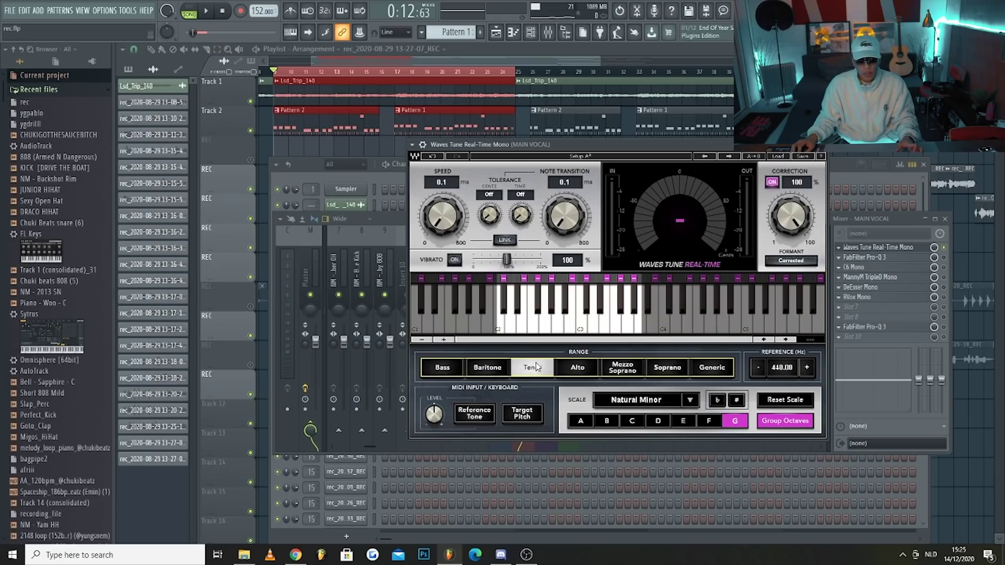
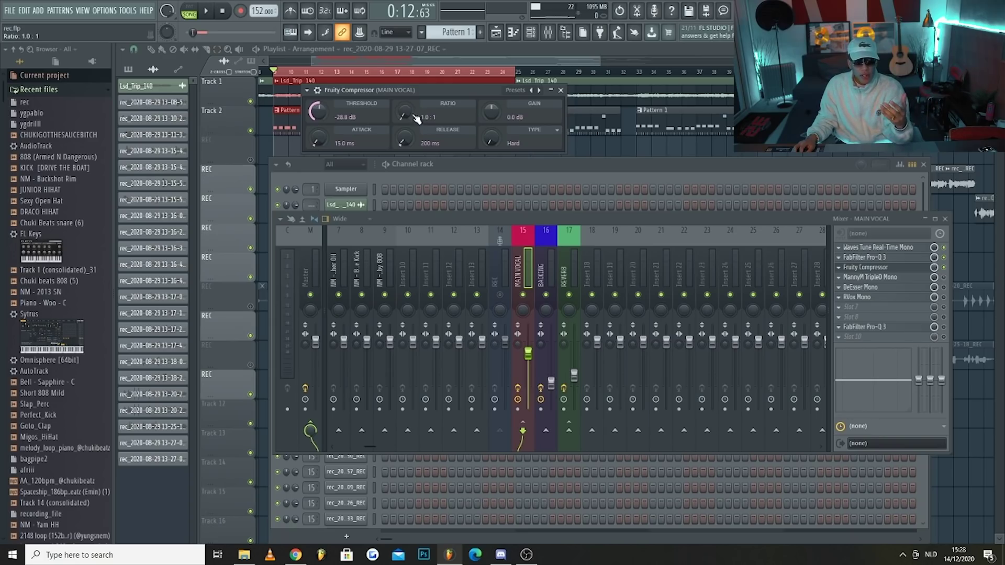
- Set the MAIN VOCAL Fruity Compressor to a 15.1:1 ratio, -27.0 dB threshold and 43.1 ms attack while listening to the loop
drag(403, 112, 417, 117)
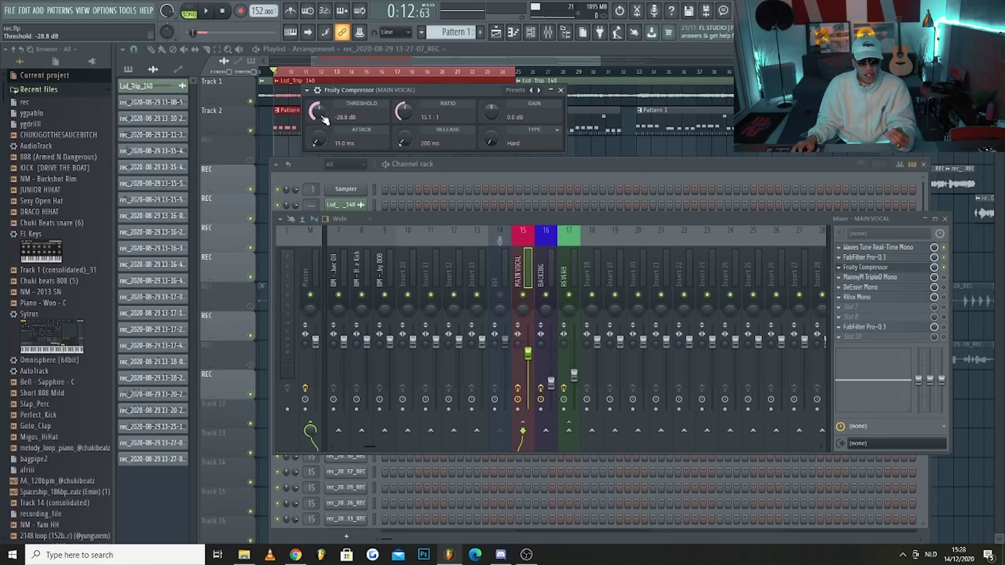
key(space)
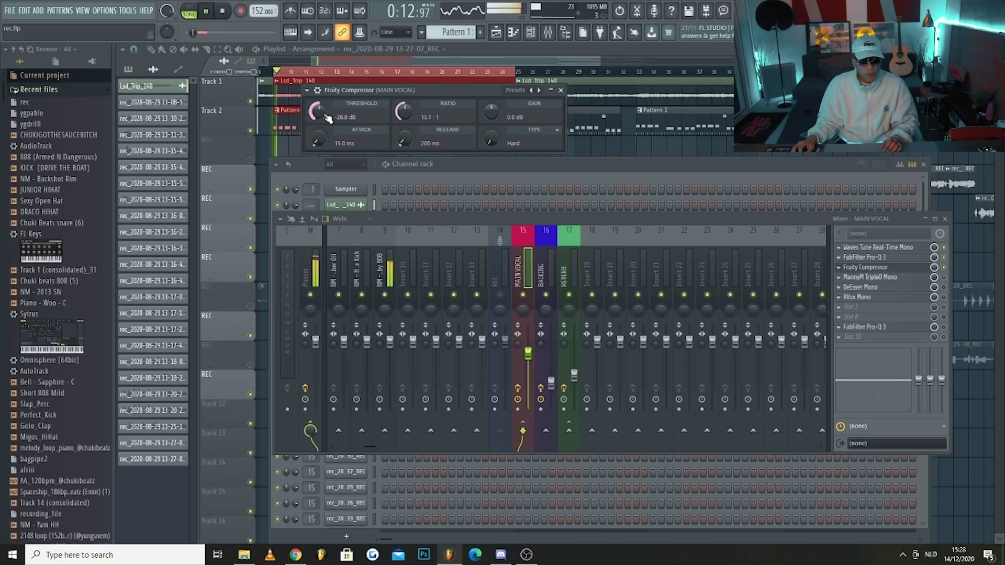
mouse_move(328, 119)
mouse_down()
mouse_move(328, 127)
mouse_move(322, 114)
mouse_up()
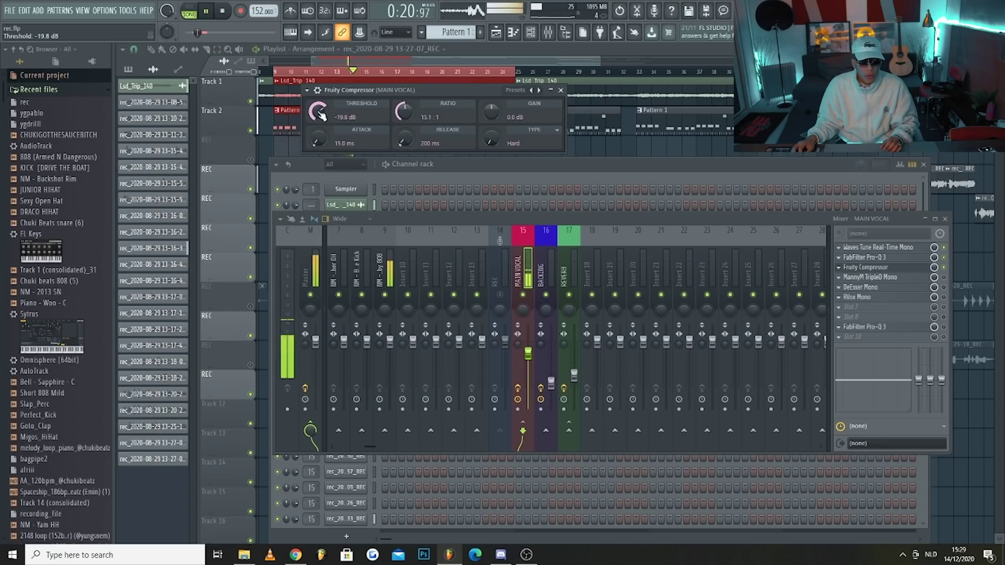
click(517, 260)
drag(318, 112, 316, 132)
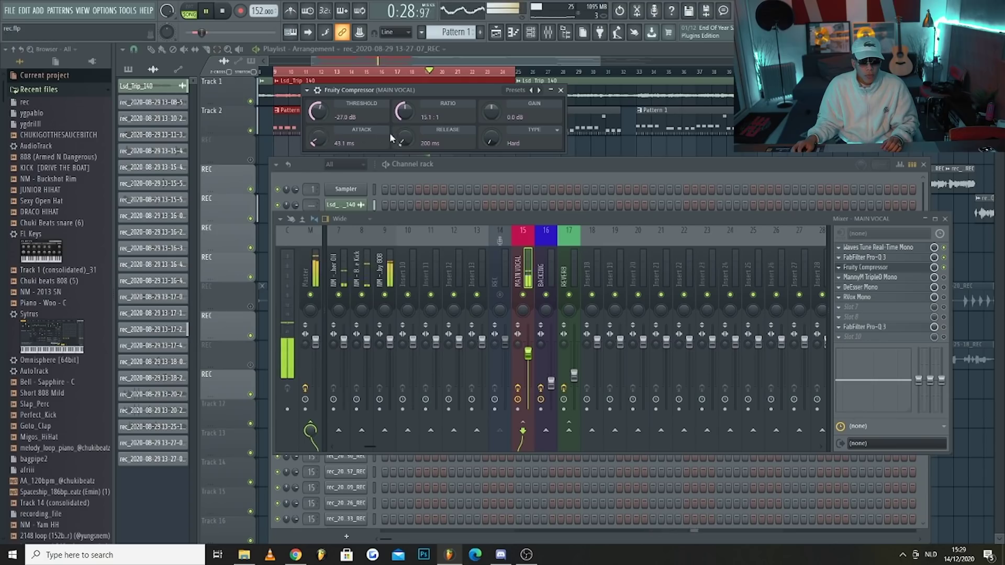
key(space)
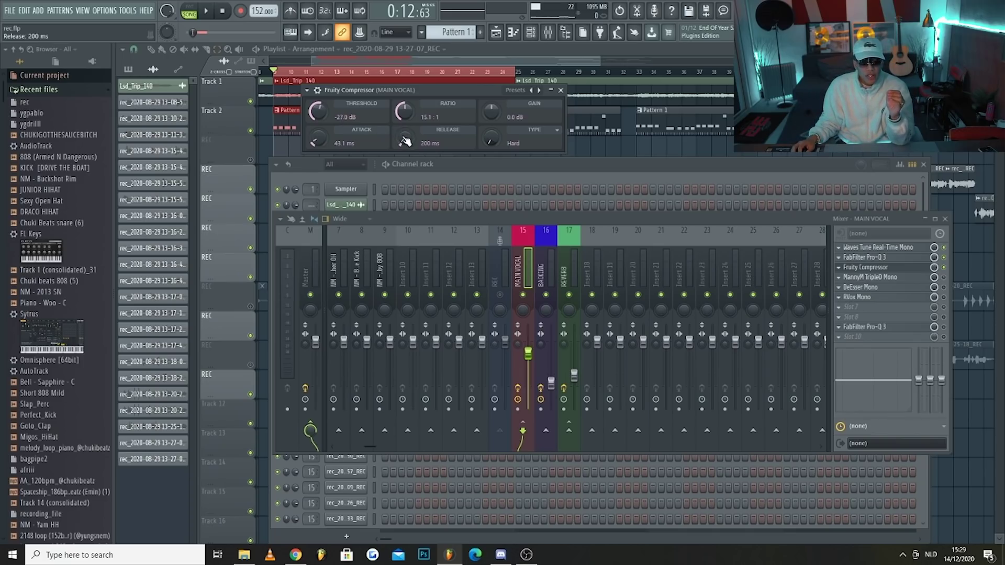
- Set the compressor's release to 2000 ms, attack to 53.4 ms and gain to 14.4 dB while the loop plays
drag(491, 111, 493, 106)
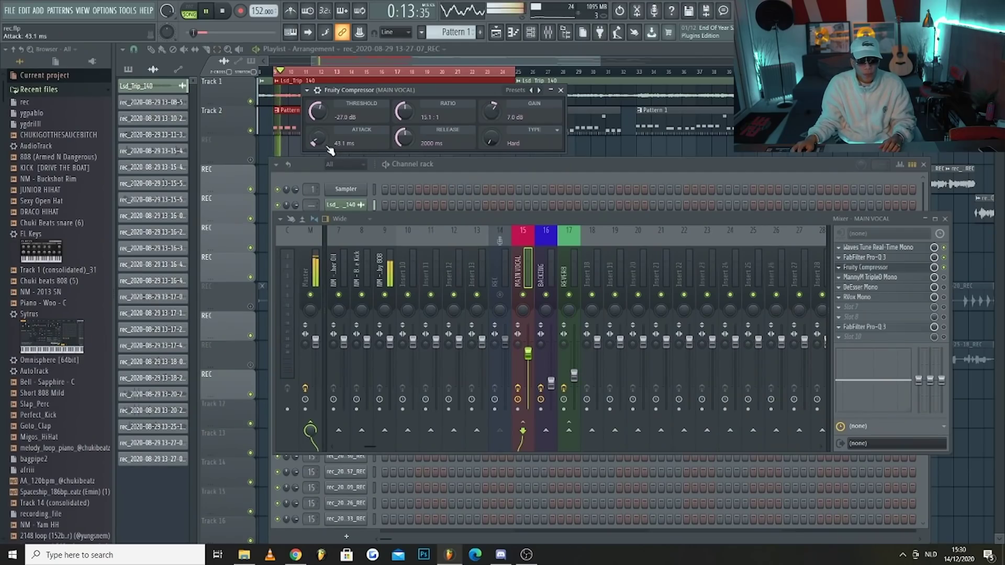
drag(333, 137, 333, 129)
drag(491, 112, 492, 99)
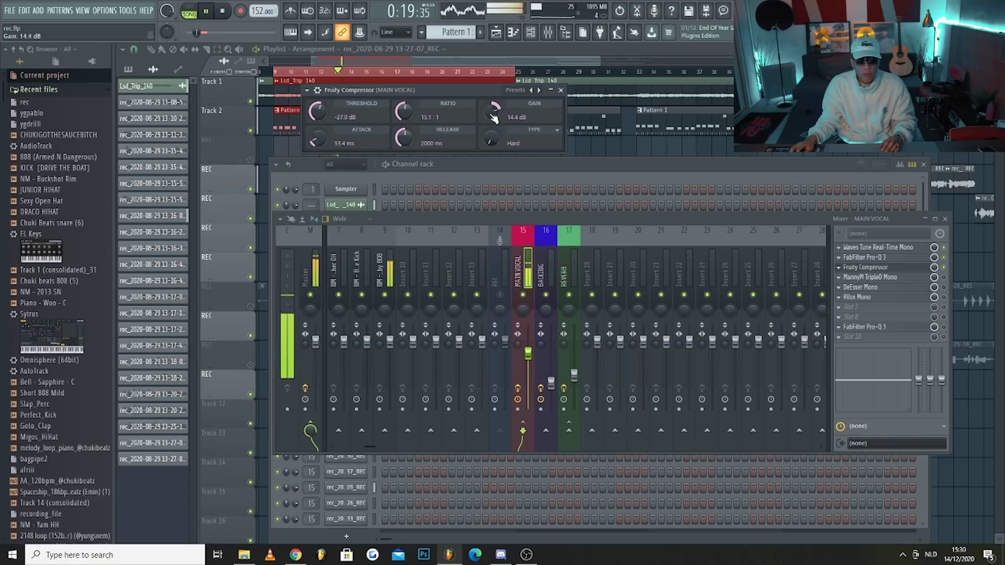
scroll(316, 141, down, 3)
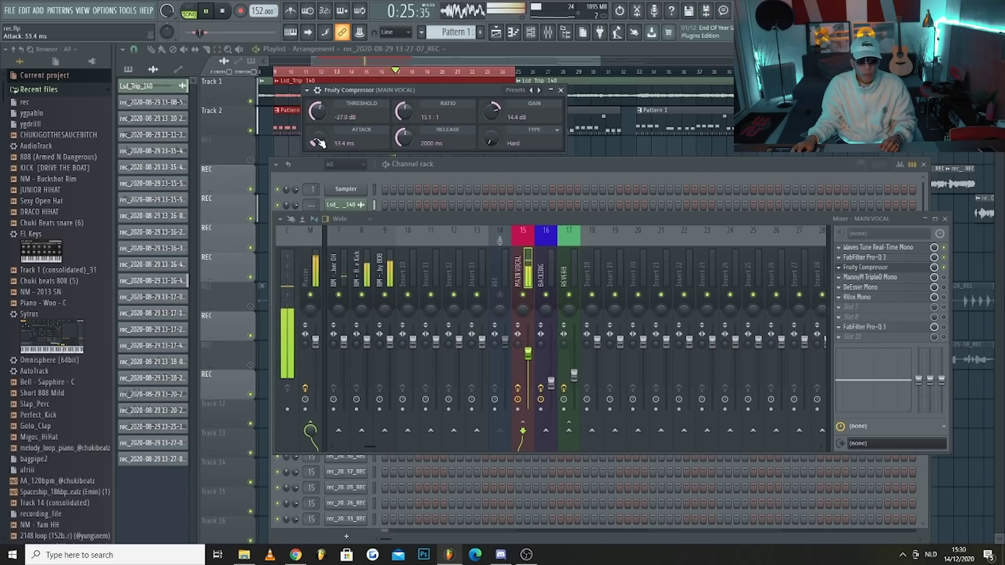
- Fine-tune the compressor to a -23.9 dB threshold, 12.9 dB gain, 14.2:1 ratio and 43.1 ms attack, and stop playback
scroll(316, 140, up, 5)
scroll(317, 112, down, 1)
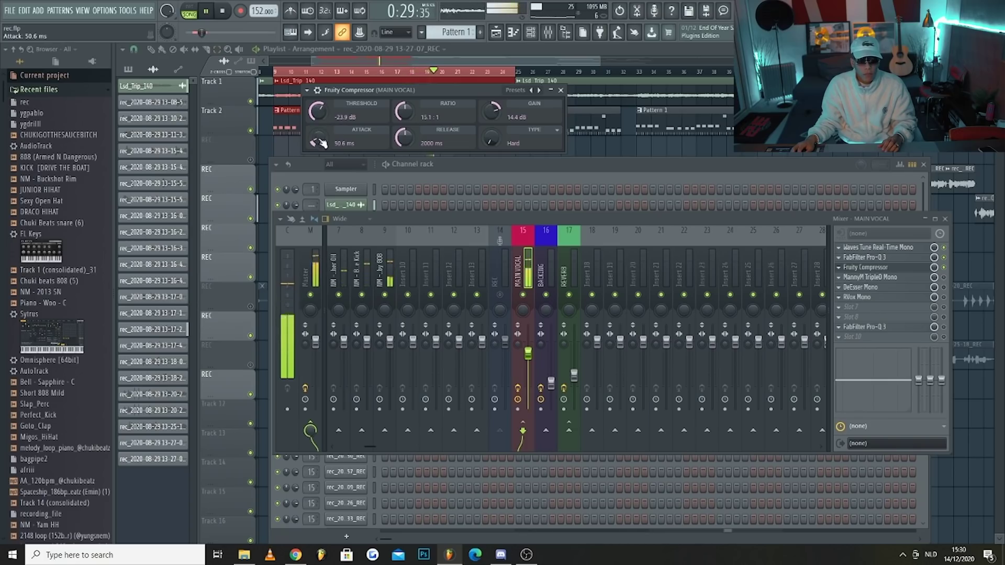
scroll(321, 139, down, 1)
scroll(492, 111, down, 2)
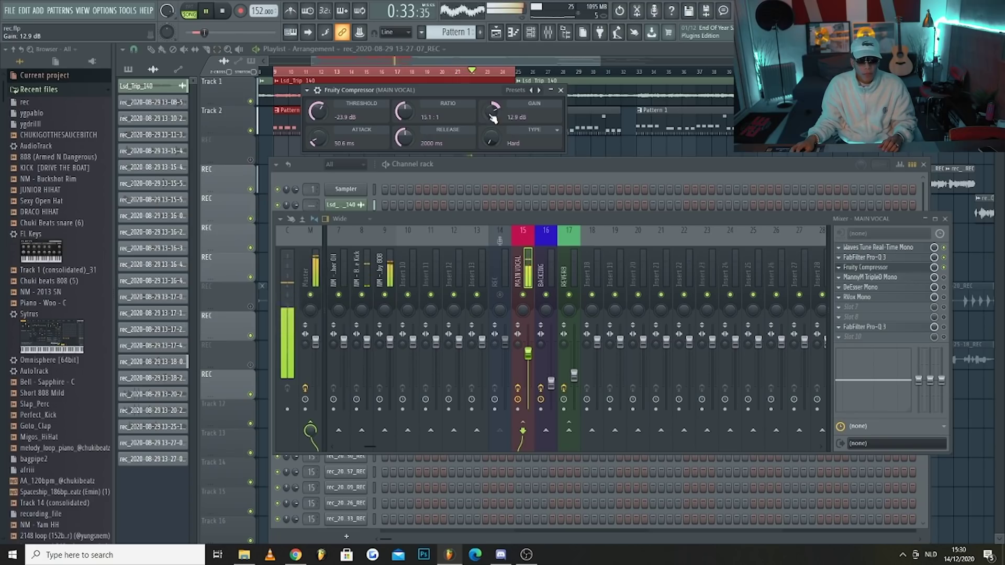
click(528, 270)
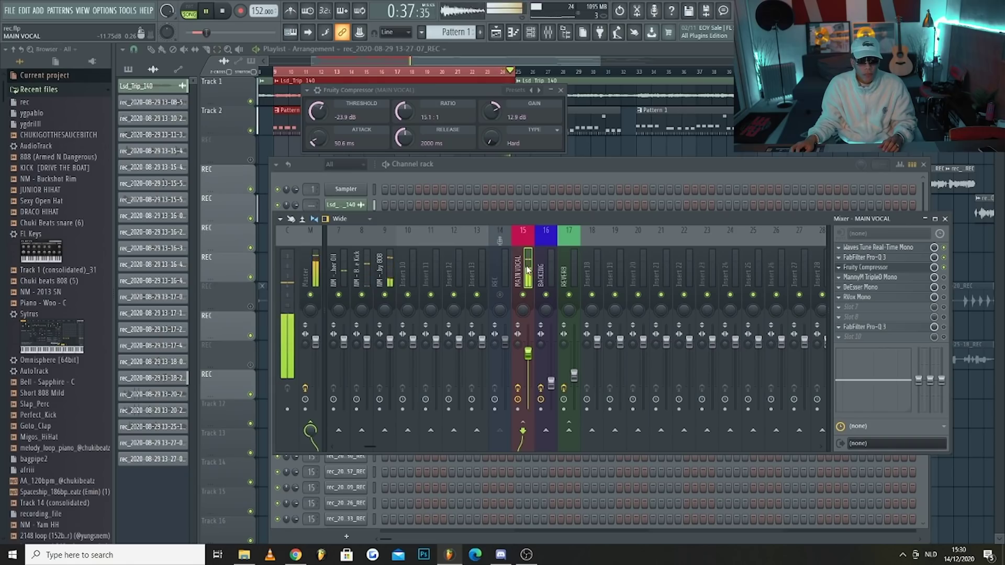
key(space)
scroll(317, 139, down, 2)
scroll(404, 111, down, 1)
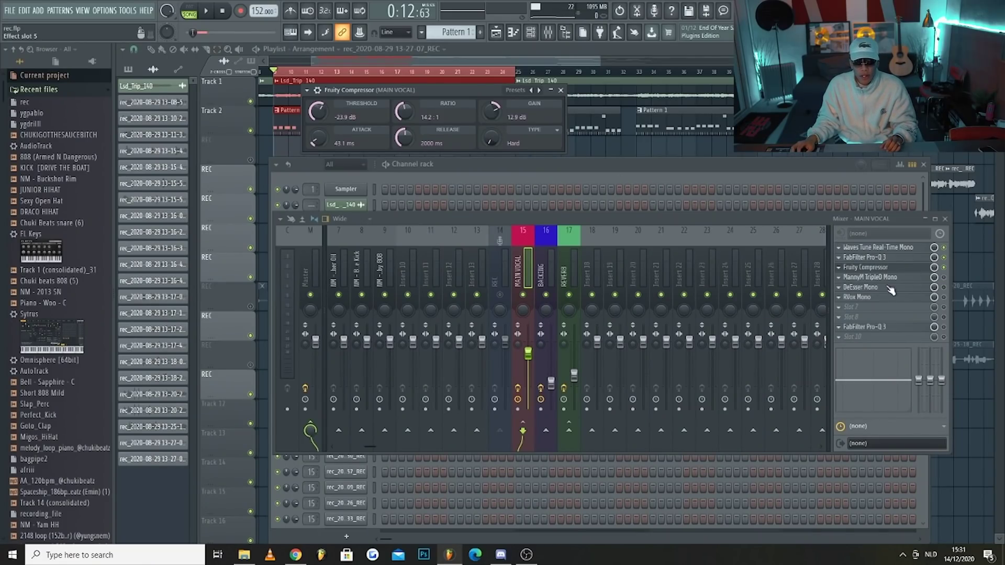
- Enable MannyM TripleD Mono on the MAIN VOCAL track and turn its DeBoxy and DeHarsher amounts down to minimum
click(946, 278)
click(889, 280)
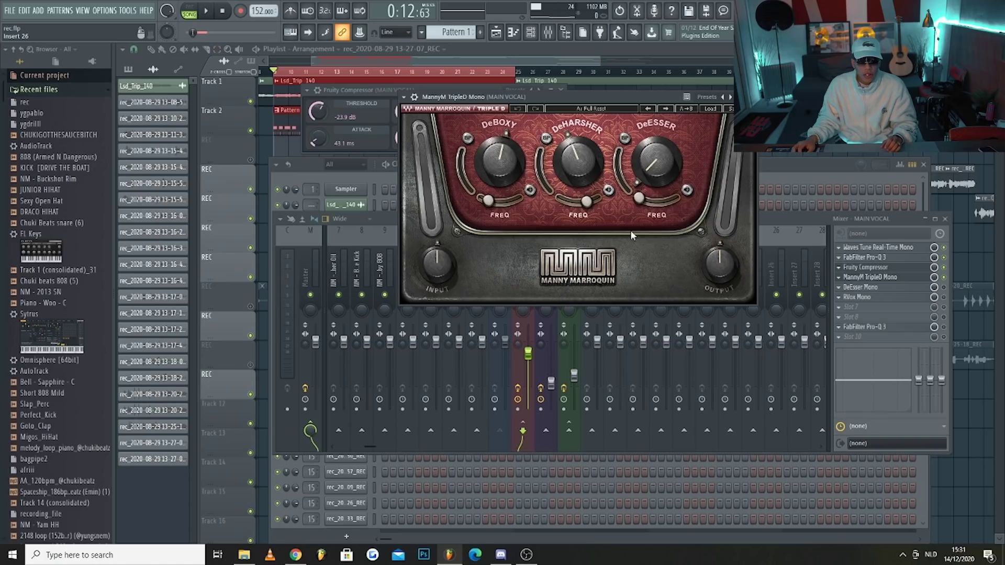
key(space)
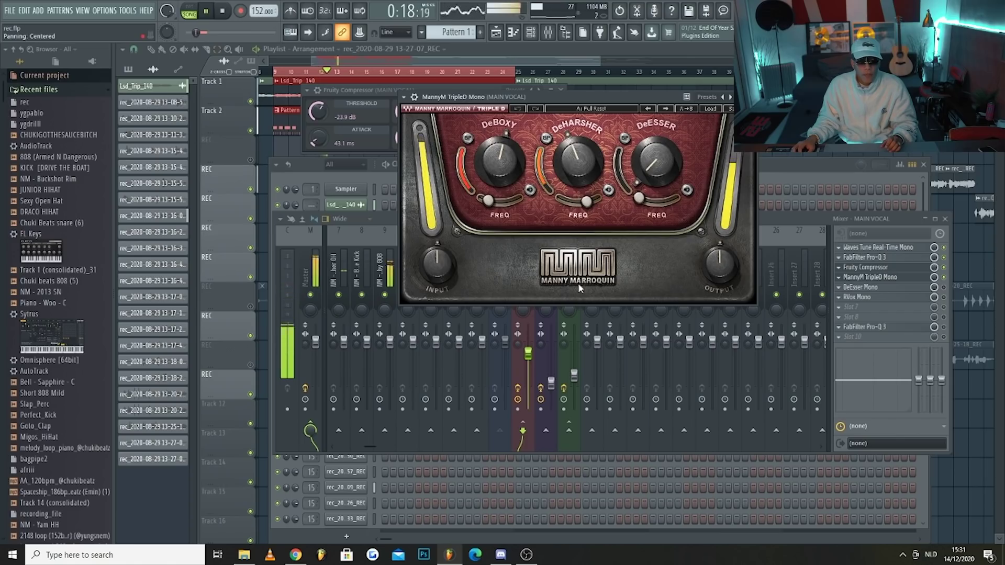
drag(589, 162, 542, 186)
key(space)
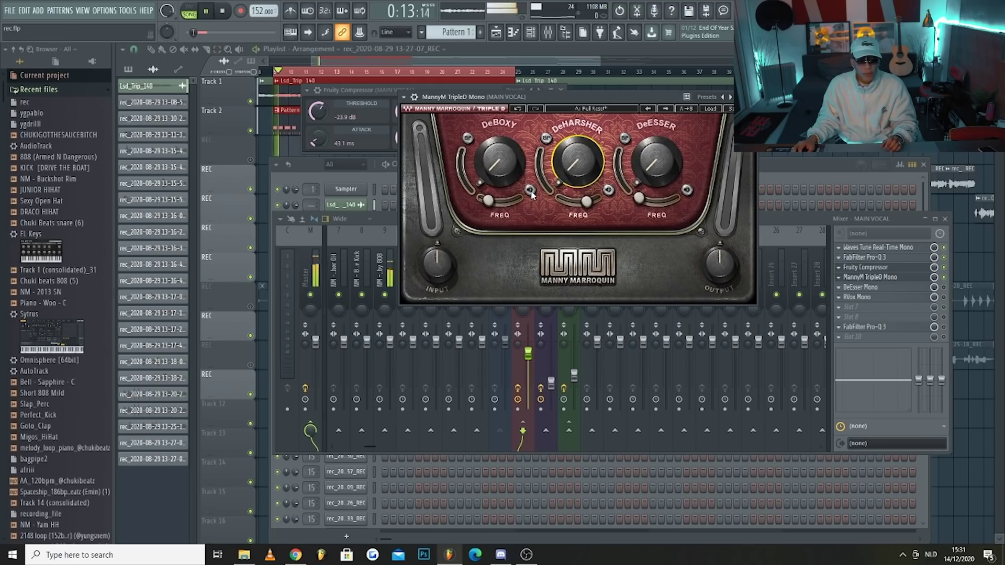
- Solo the DeBoxy band to raise its frequency slightly, set its threshold to 19.5 by ear, and close the plugin
click(530, 190)
drag(490, 201, 495, 201)
click(529, 190)
drag(499, 161, 498, 162)
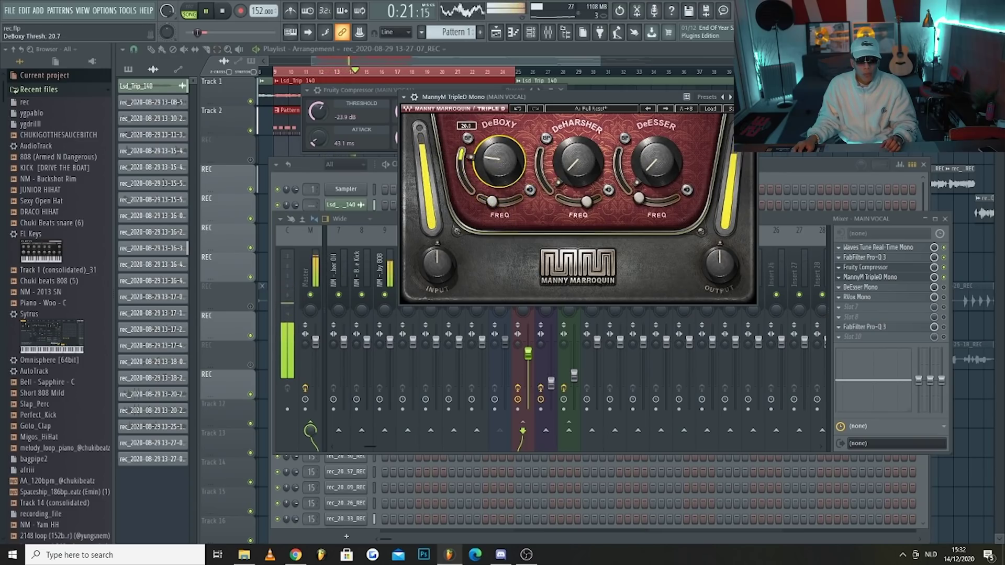
drag(500, 169, 500, 167)
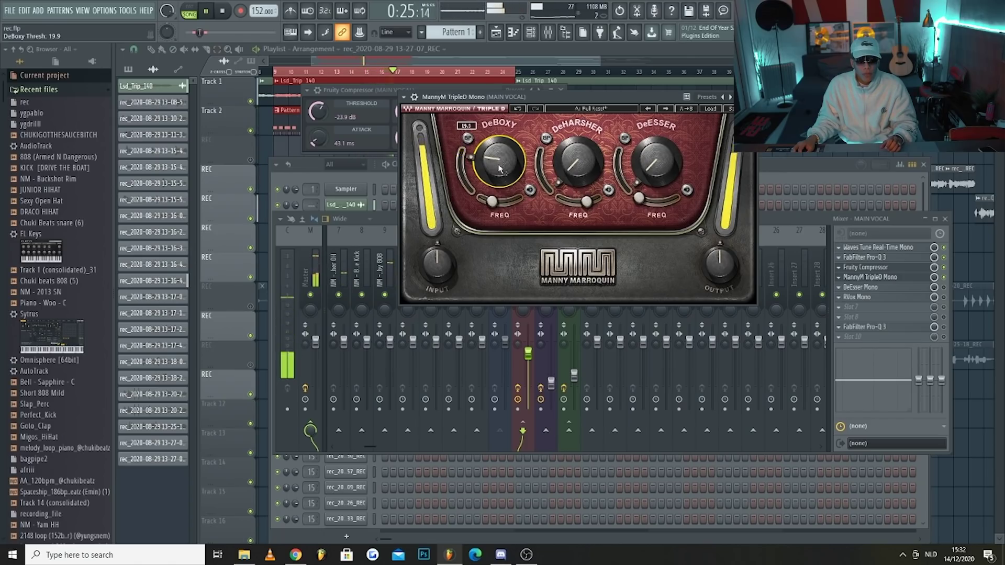
drag(500, 168, 501, 166)
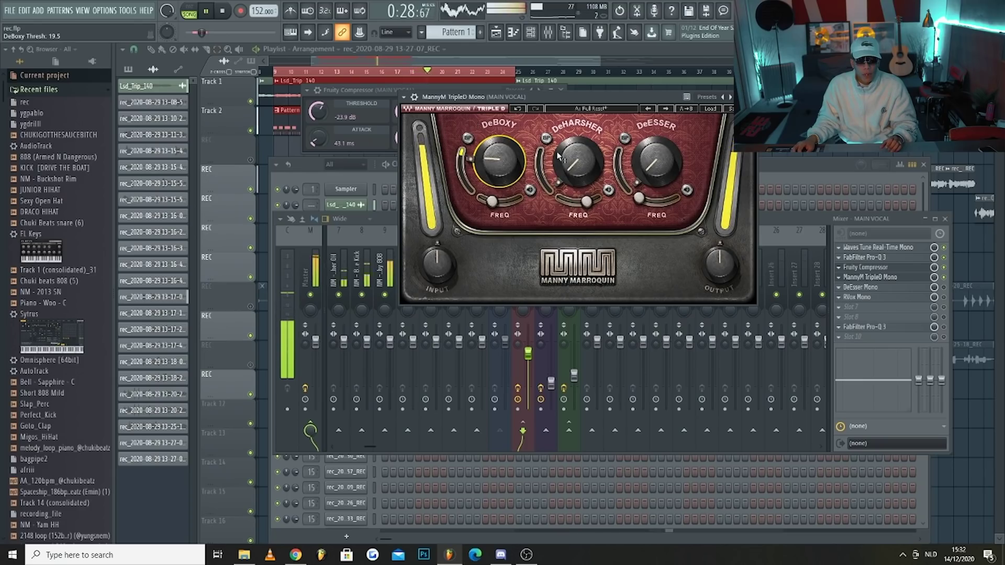
key(space)
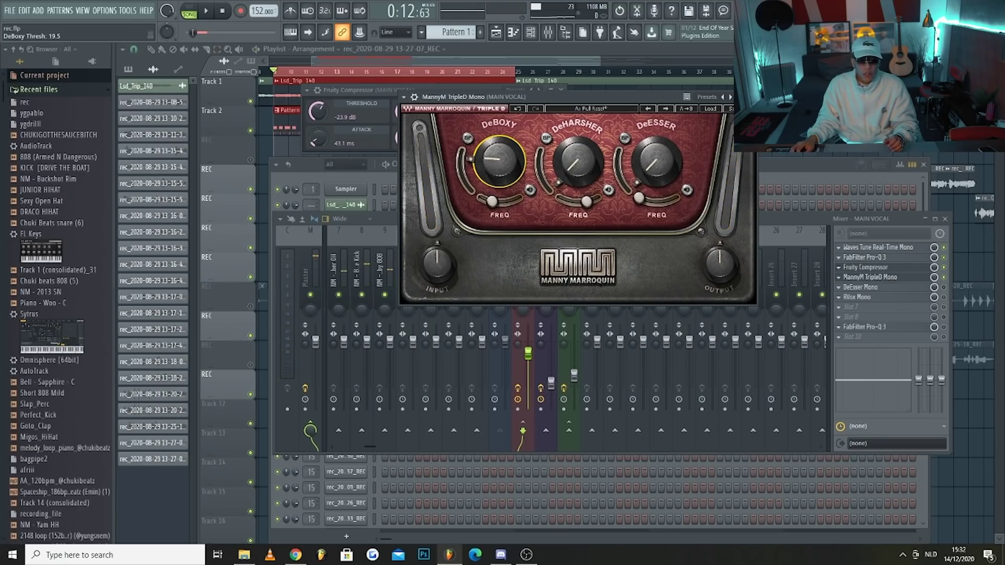
click(869, 277)
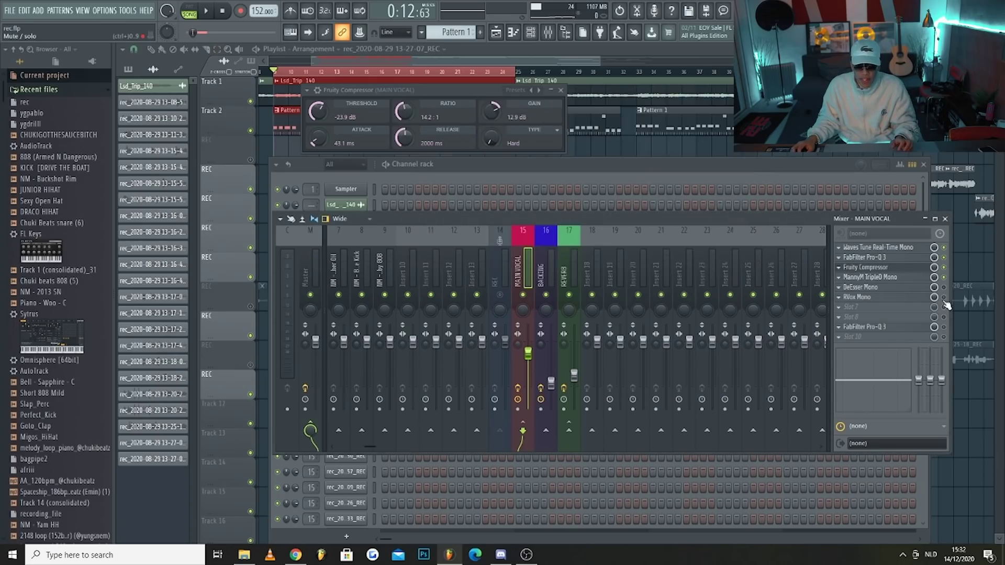
- Raise the DeEsser Mono threshold on the MAIN VOCAL track to about -17 by ear while the loop plays, and close the plugin
click(889, 288)
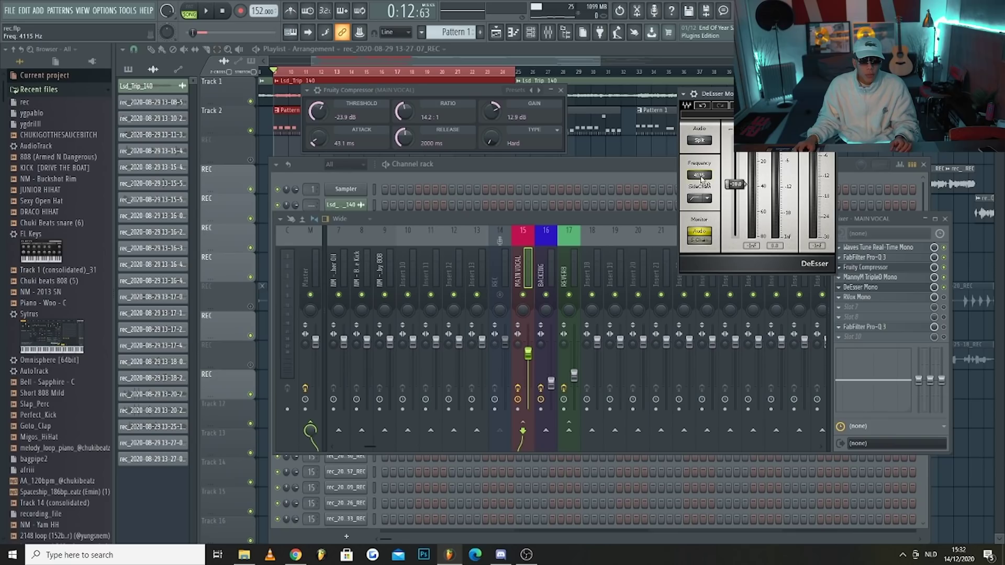
key(space)
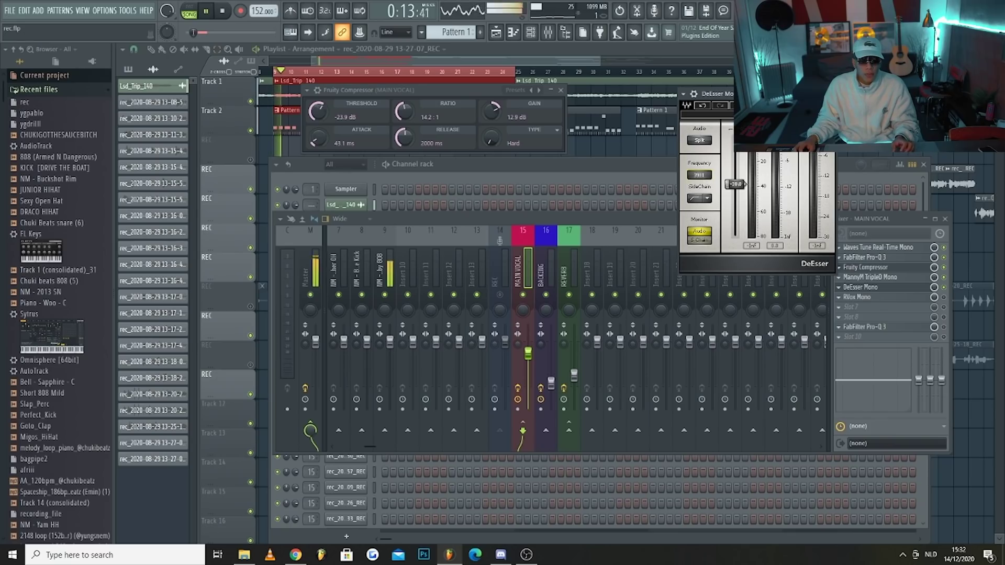
drag(739, 188, 745, 157)
key(space)
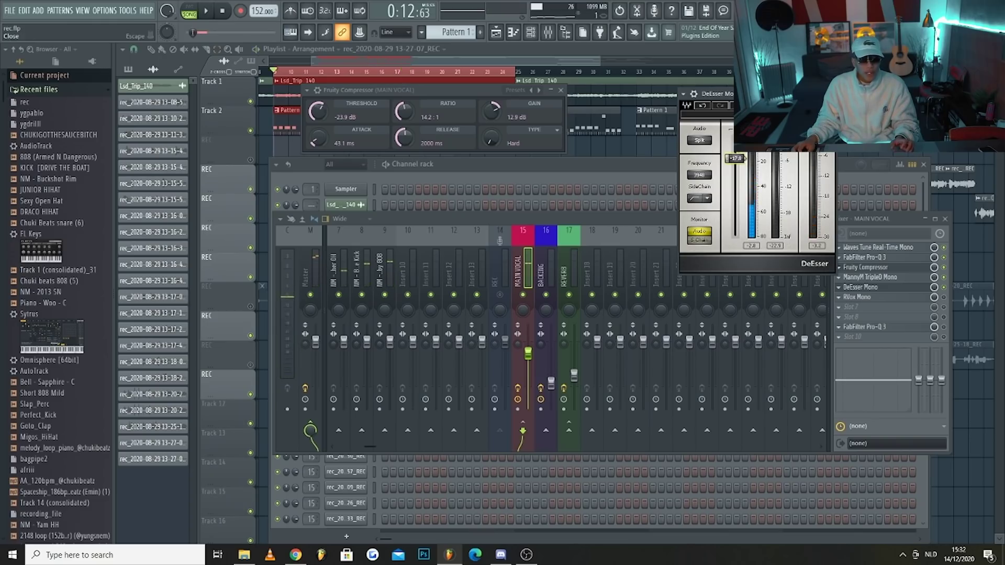
click(832, 94)
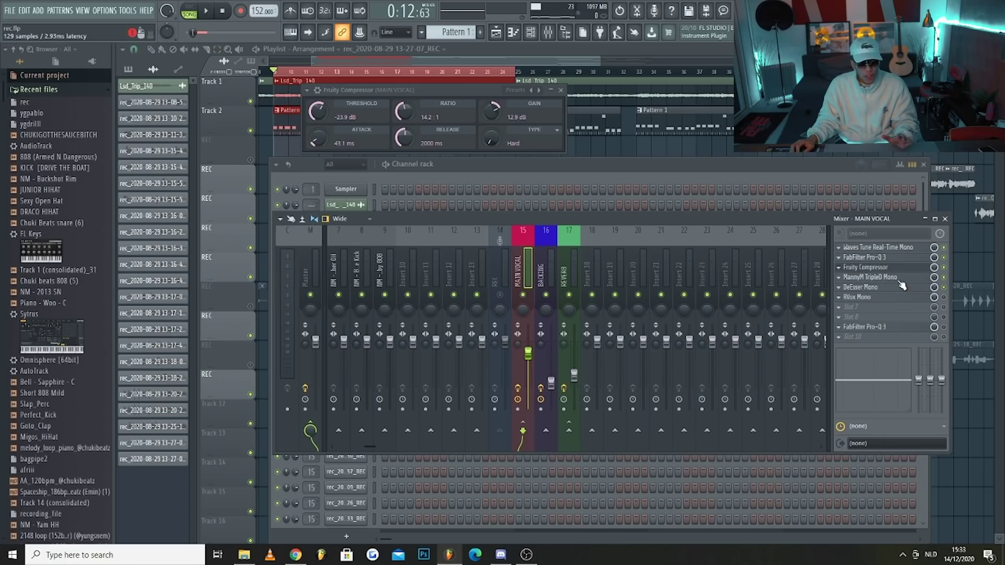
- Enable RVox Mono on the MAIN VOCAL track, set its compression to -10.3 dB and gain to about -4.5 by ear, and close it
click(869, 297)
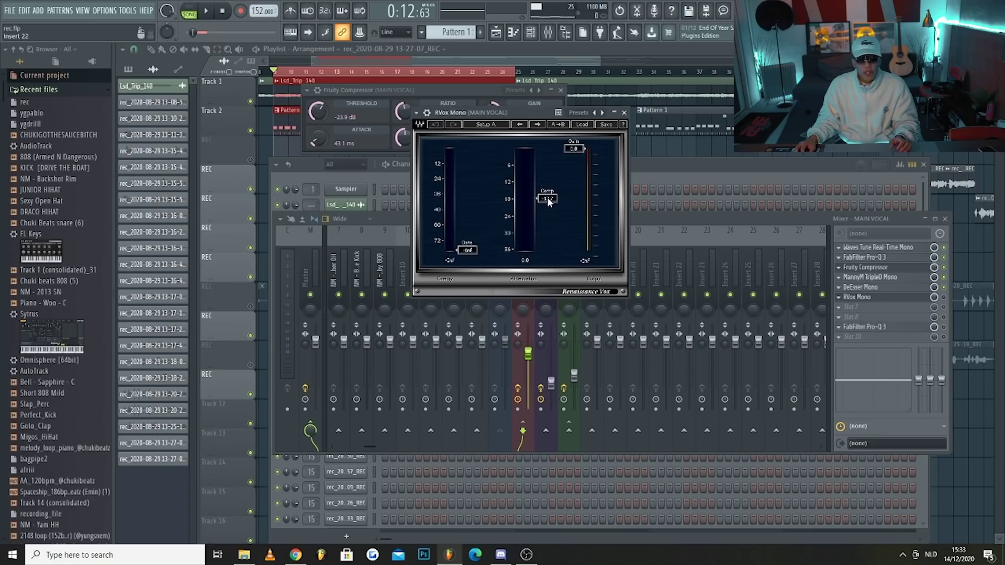
drag(547, 197, 547, 194)
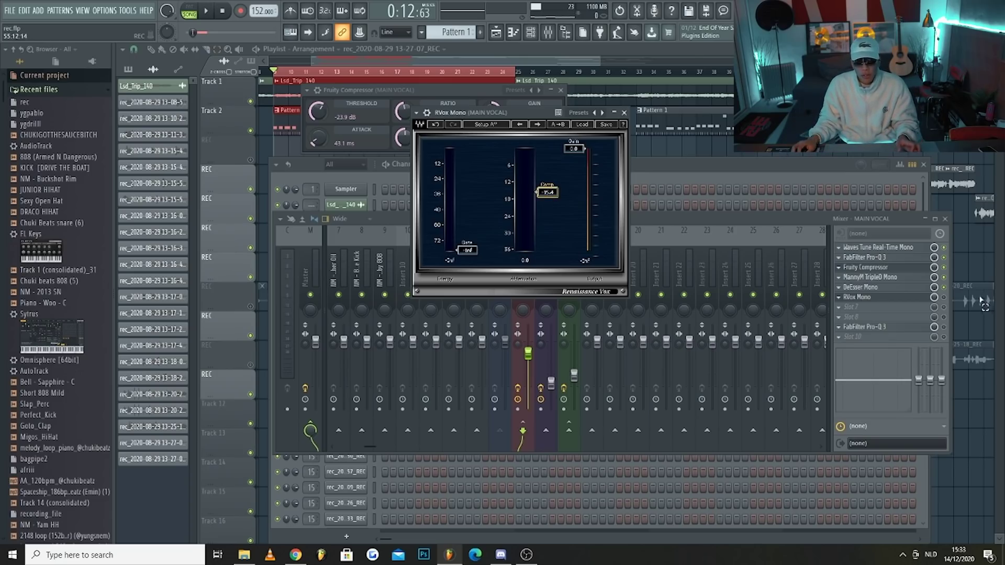
click(946, 303)
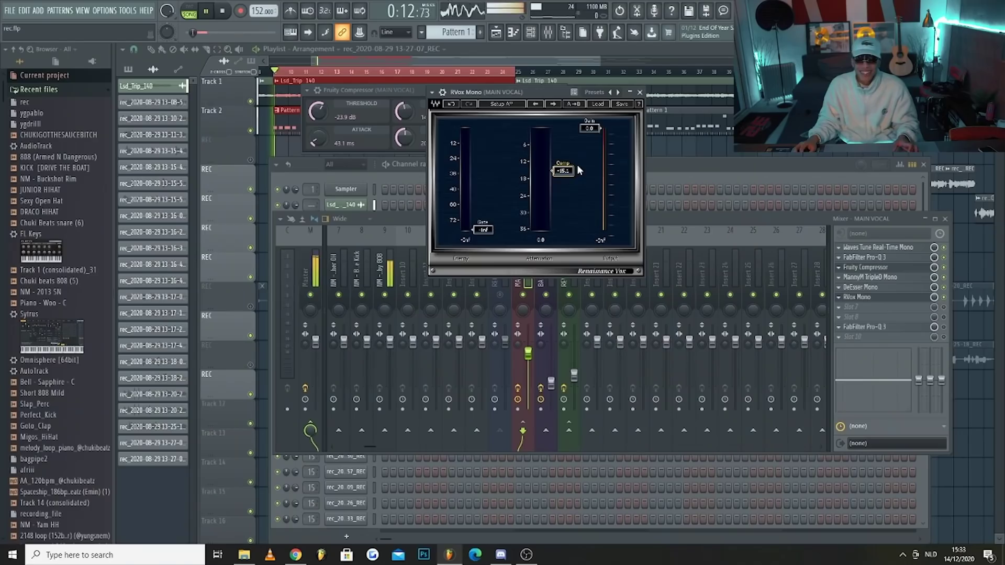
drag(558, 171, 557, 166)
drag(590, 128, 564, 161)
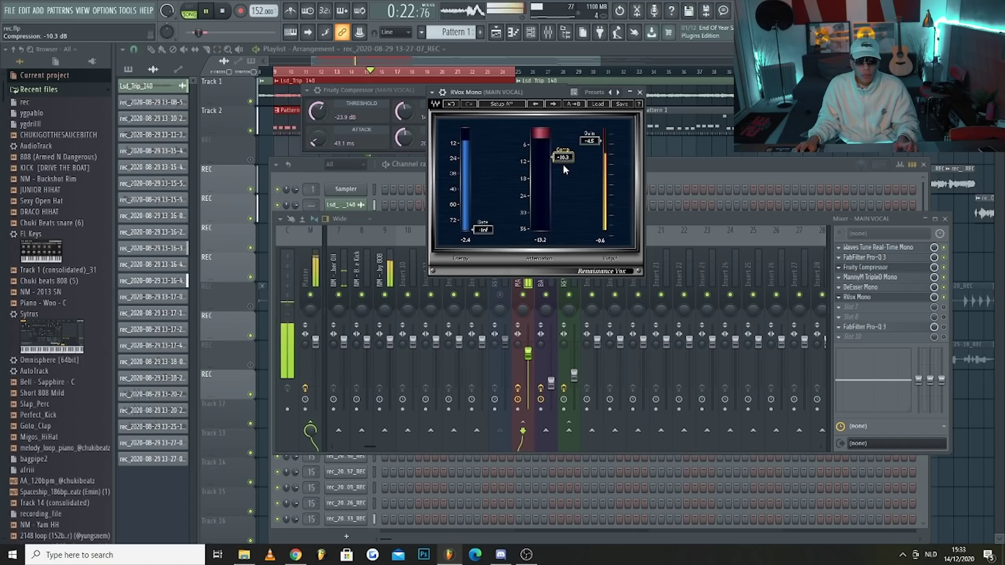
click(644, 92)
key(space)
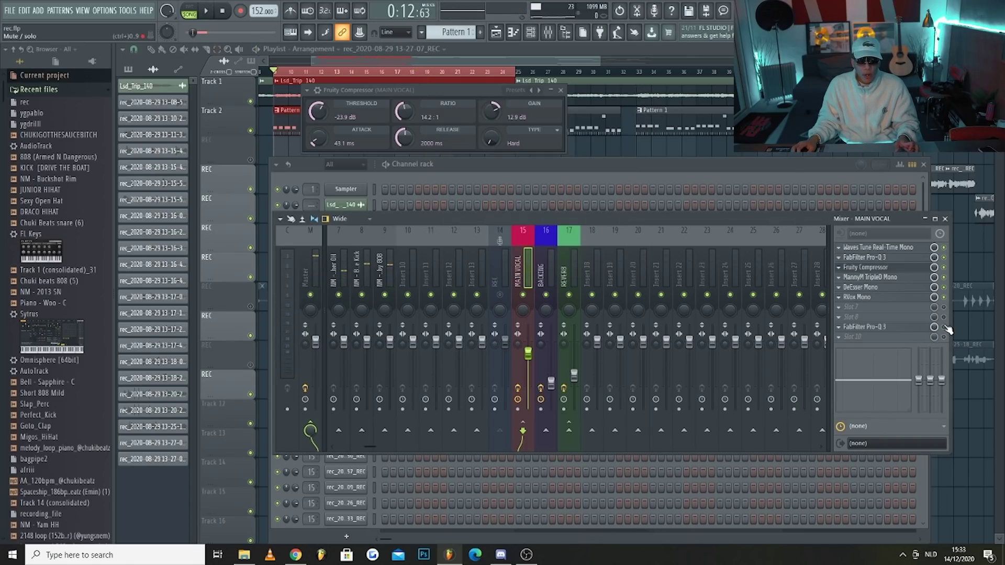
- In the last FabFilter Pro-Q 3 on MAIN VOCAL, move the higher dip to 3818.9 Hz at -1.85 dB, and close the EQ
click(873, 327)
mouse_move(535, 336)
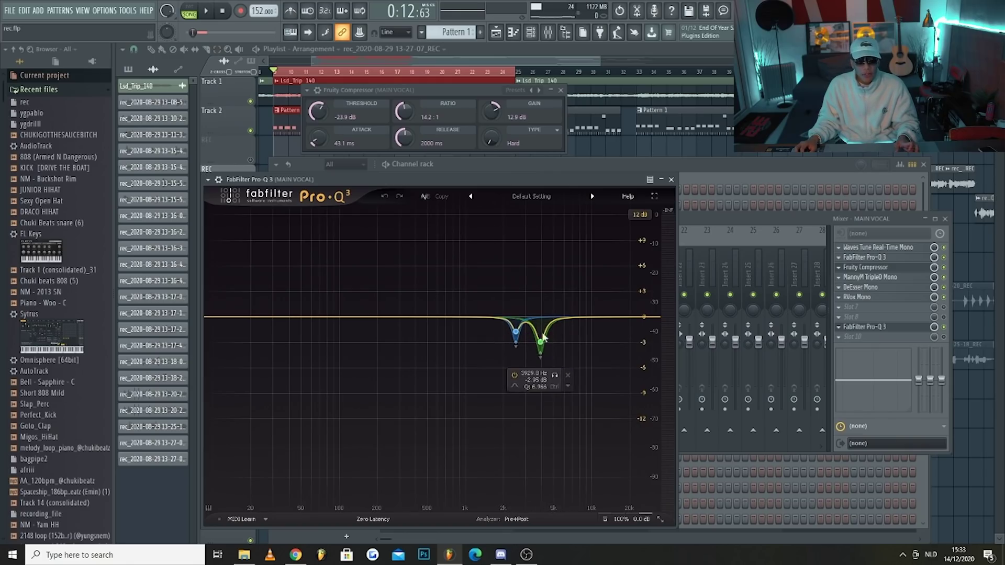
drag(541, 343, 539, 332)
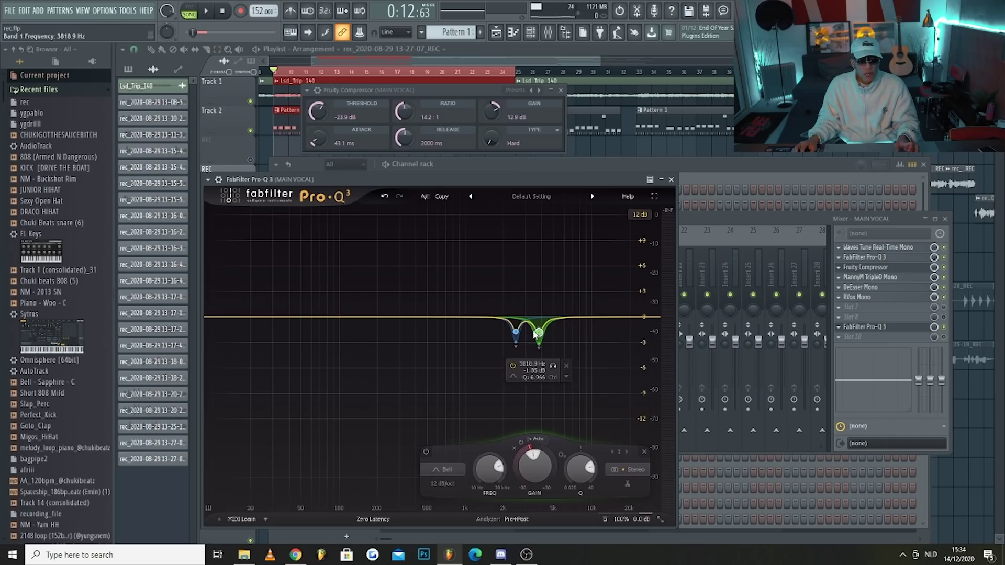
click(516, 332)
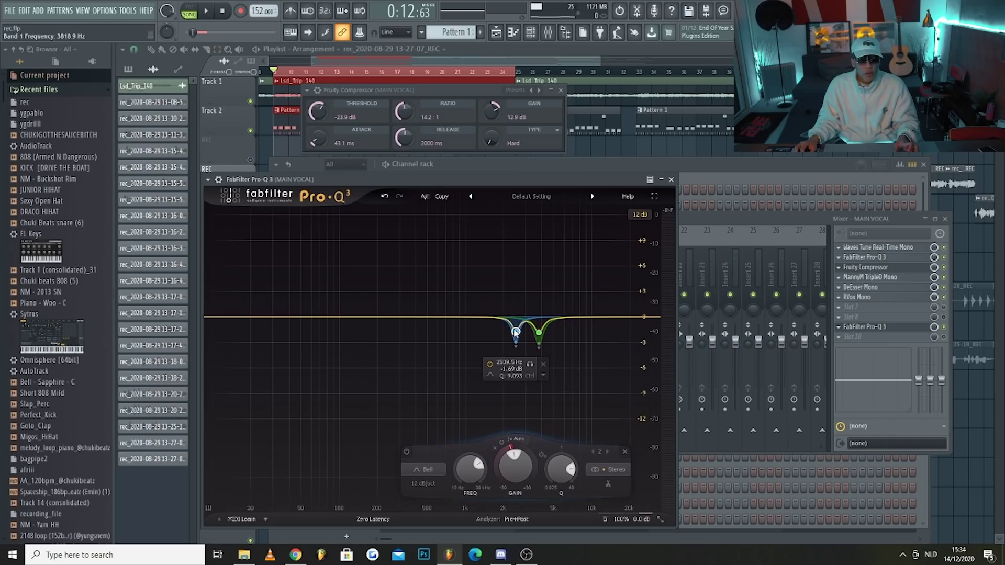
click(671, 180)
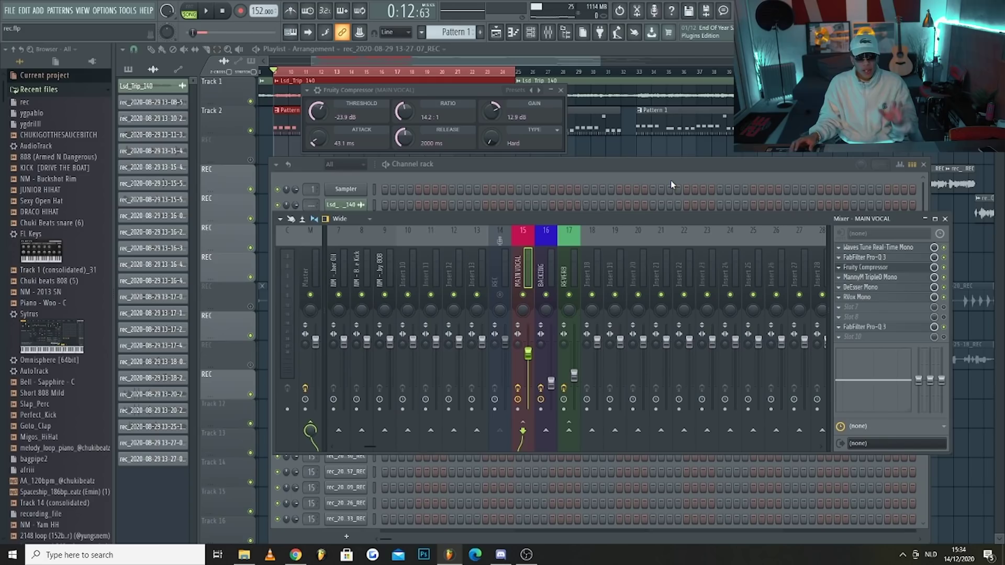
- Review the ValhallaVintageVerb settings on the REVERB mixer track and close the plugin
click(571, 281)
click(530, 265)
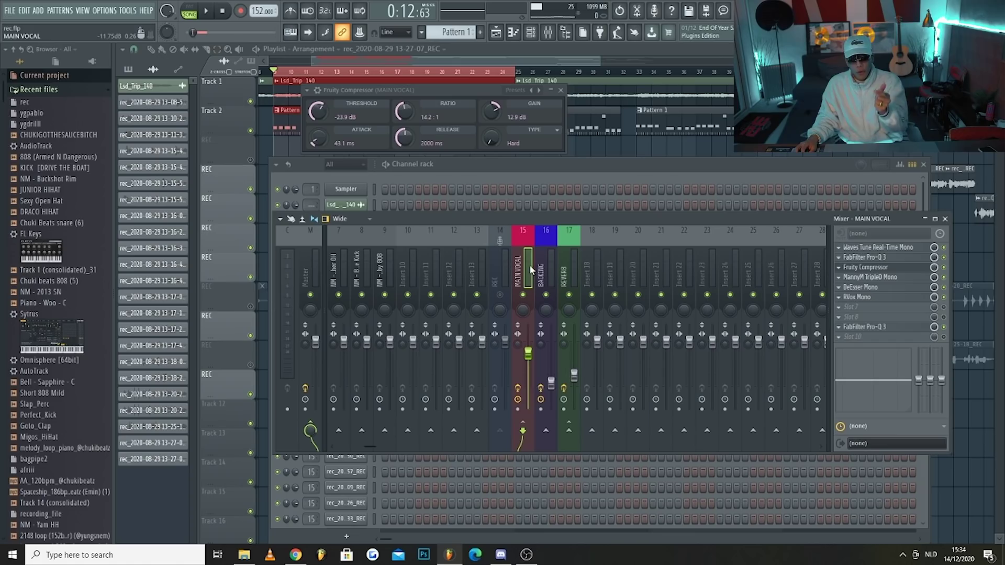
click(572, 269)
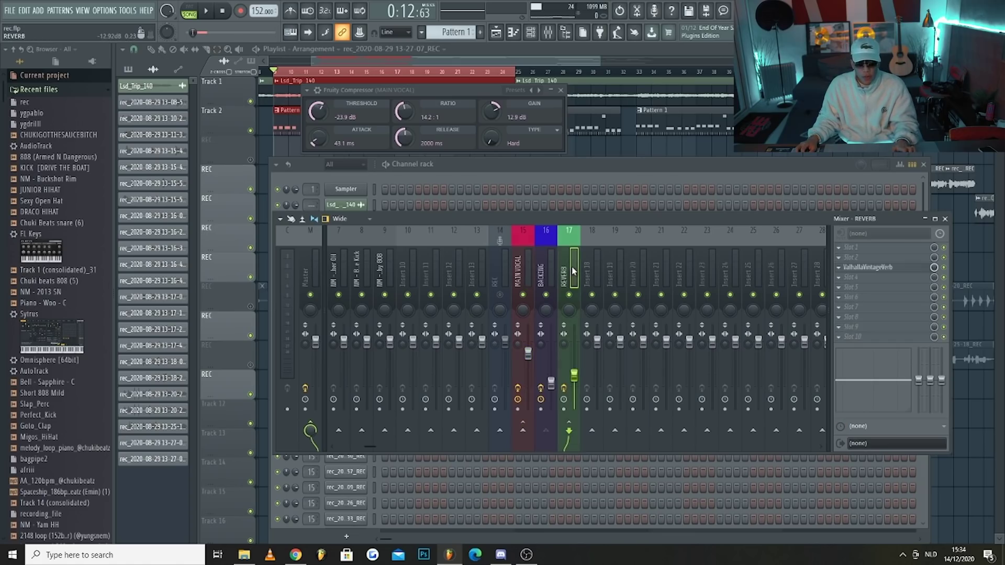
click(891, 270)
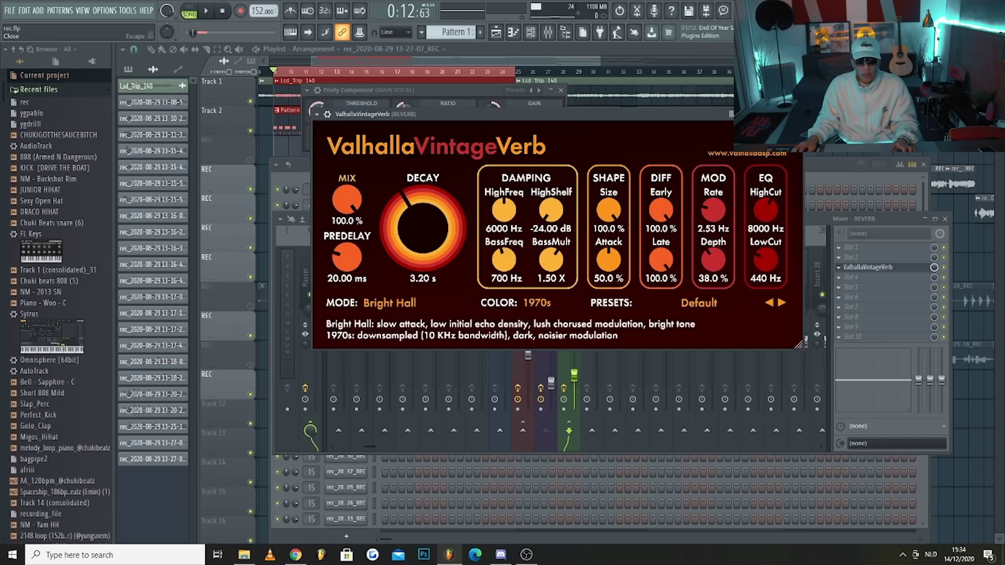
click(798, 114)
- Route the MAIN VOCAL track to the REVERB track and play the loop to hear the send
click(524, 269)
click(570, 433)
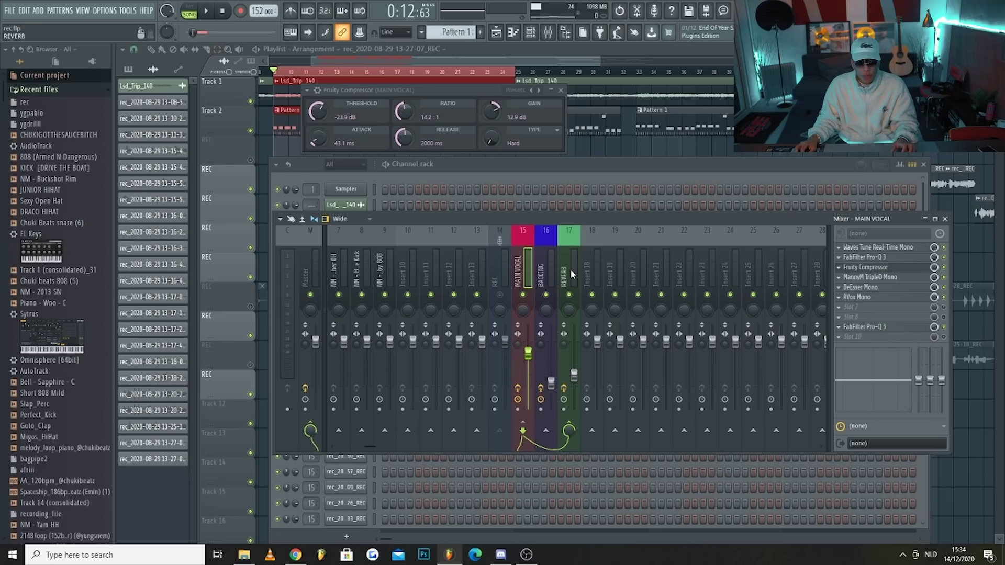
key(space)
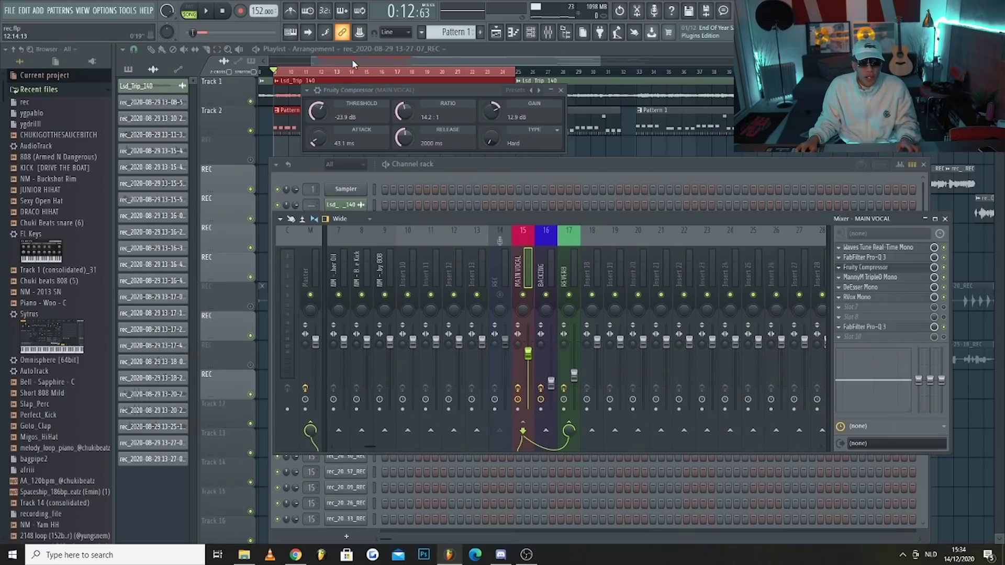
key(F12)
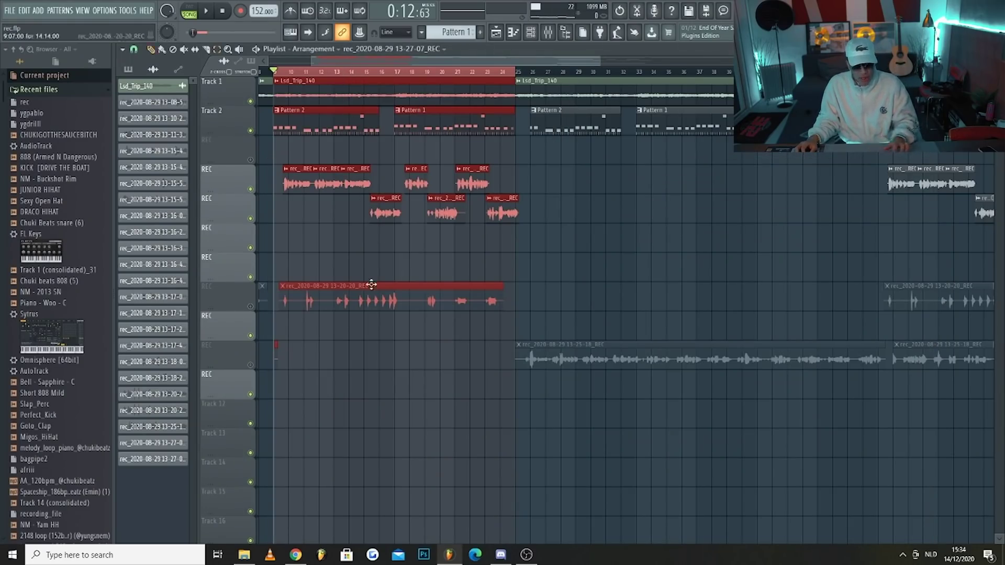
click(251, 306)
double_click(429, 309)
key(Escape)
key(F9)
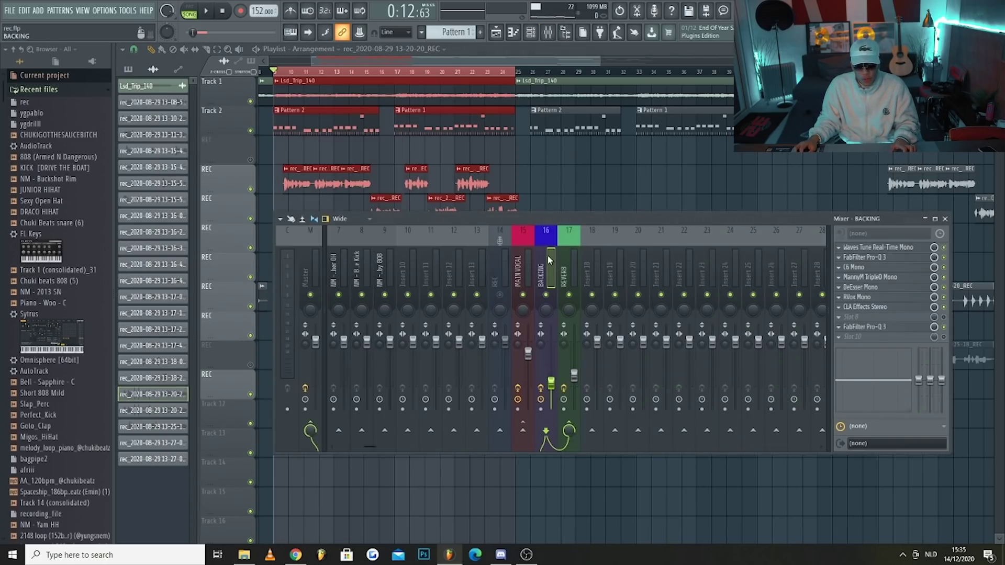
- Compare the MAIN VOCAL and BACKING effect chains and examine the CLA Effects Stereo settings on the BACKING track
click(521, 261)
click(548, 266)
click(870, 307)
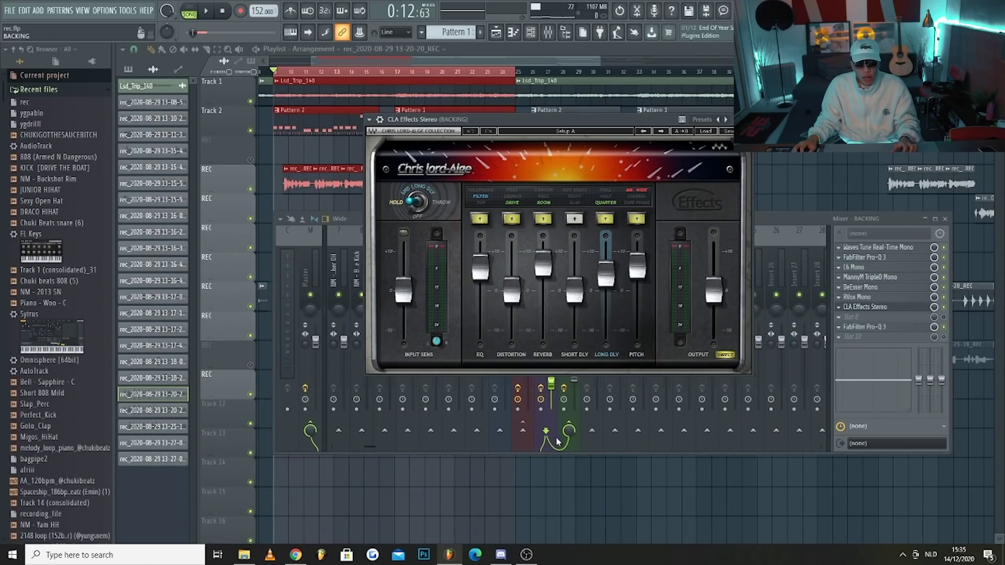
drag(584, 120, 466, 214)
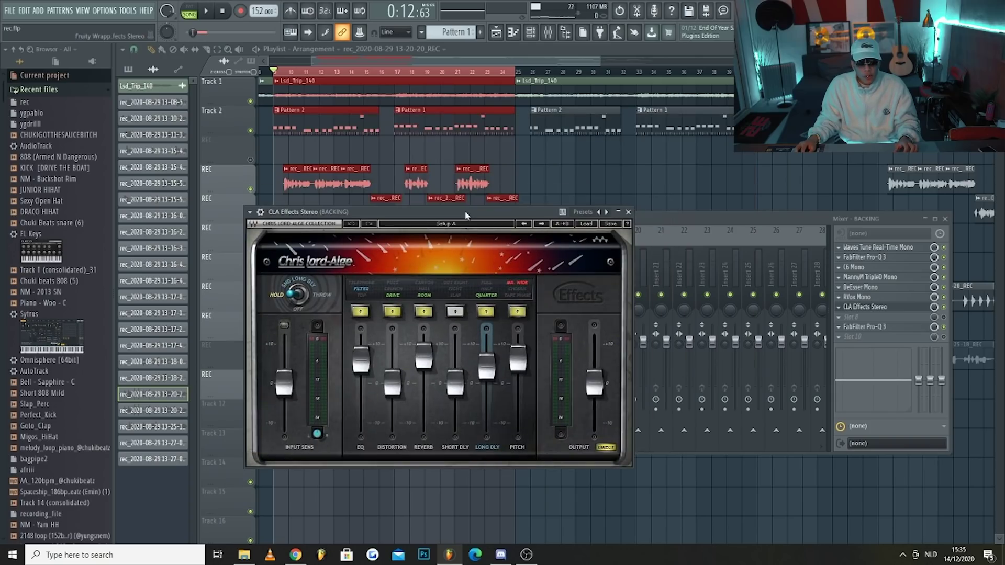
- Bypass CLA Effects Stereo on BACKING, raise the track's fader slightly while the loop plays, and stop playback
click(950, 315)
key(space)
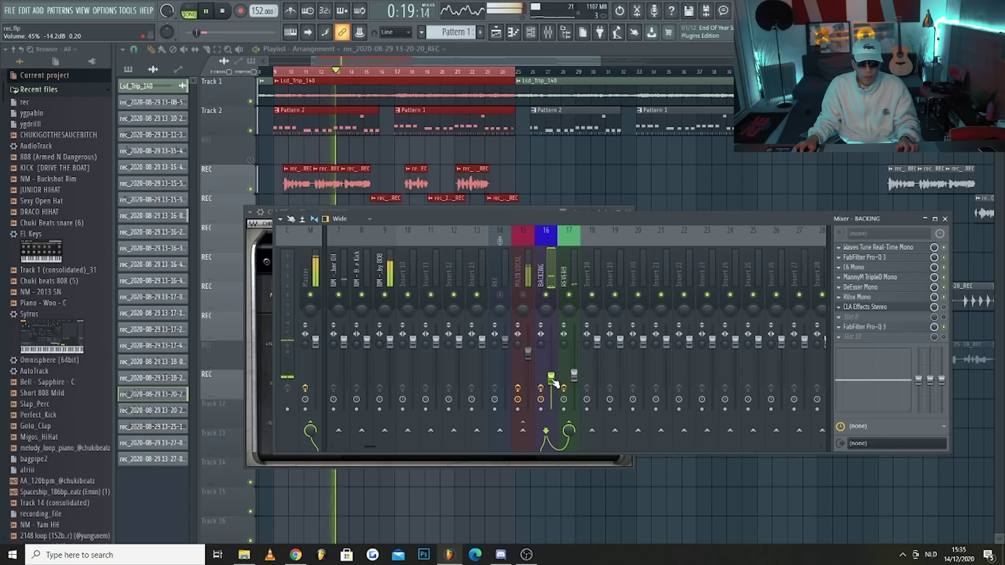
drag(551, 378, 554, 374)
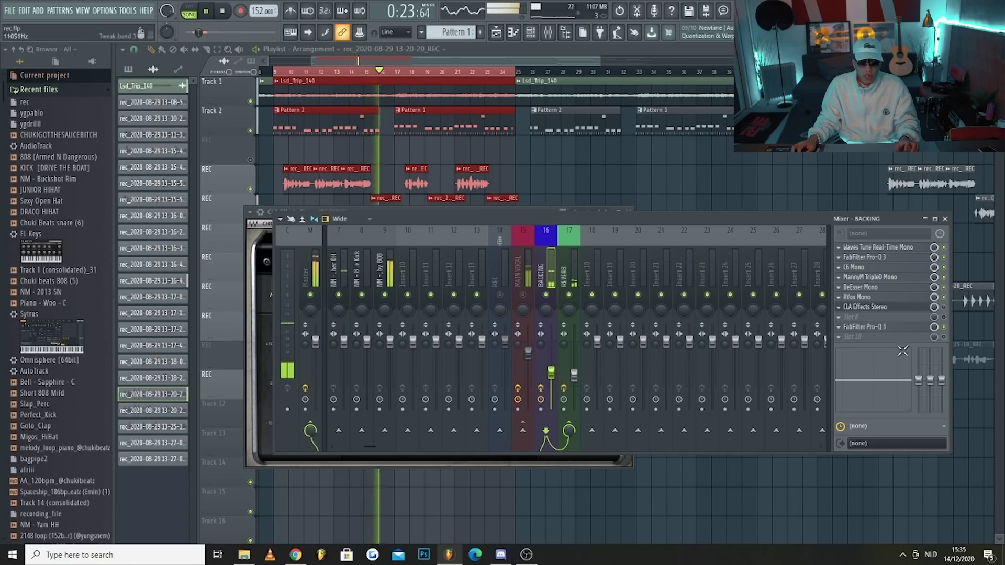
key(space)
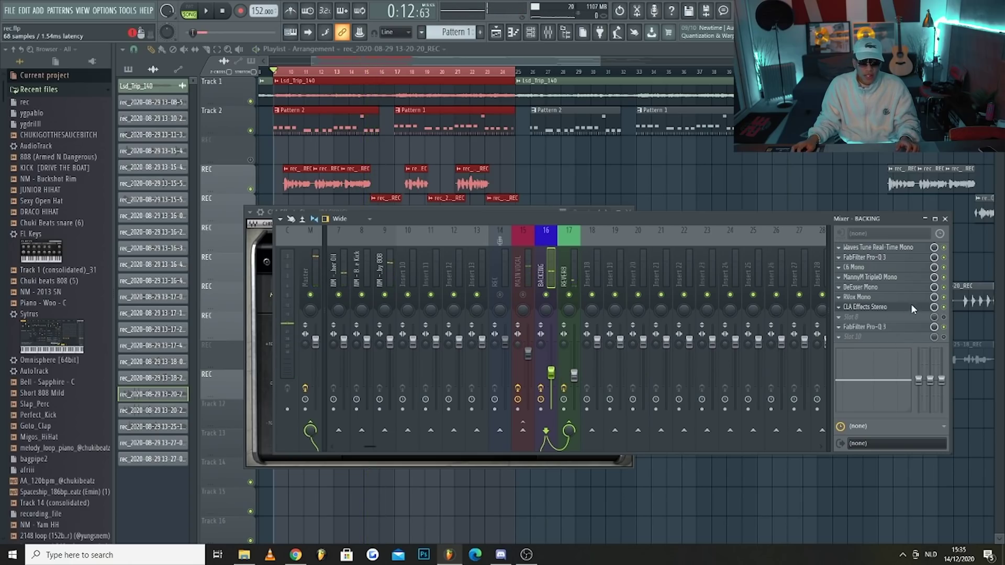
- Listen to the BACKING vocal with CLA Effects Stereo active, close the plugin and stop playback
click(914, 308)
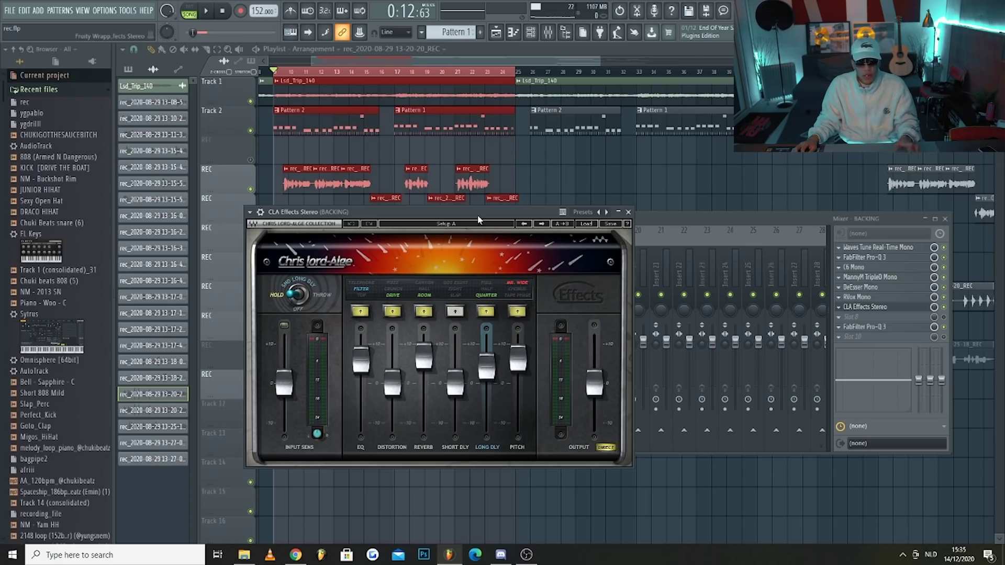
key(space)
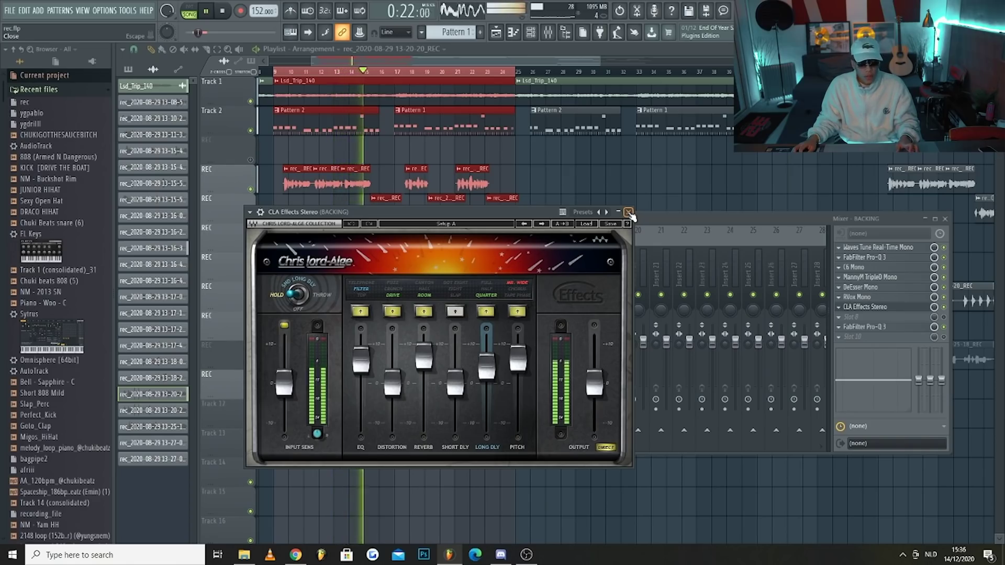
click(629, 214)
key(space)
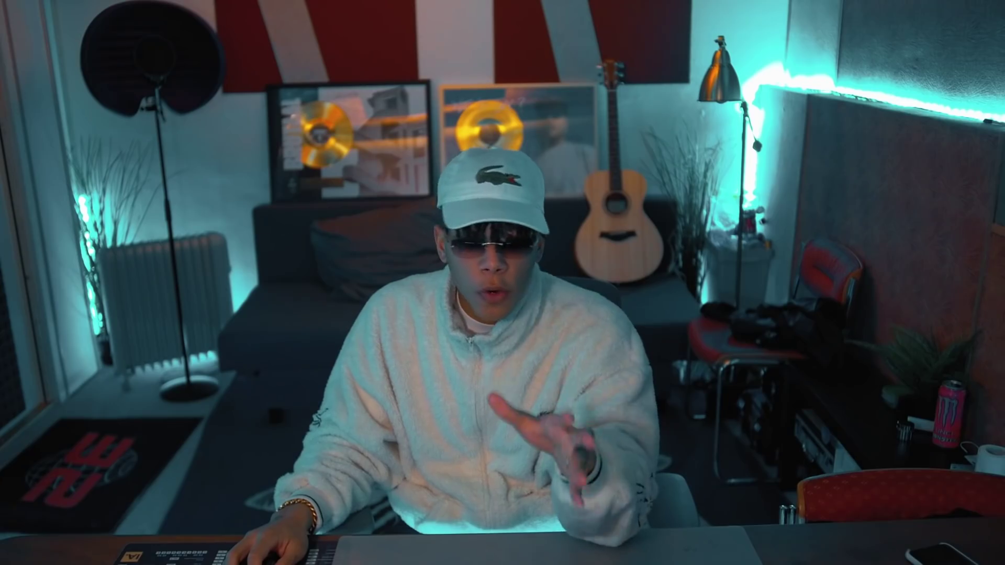